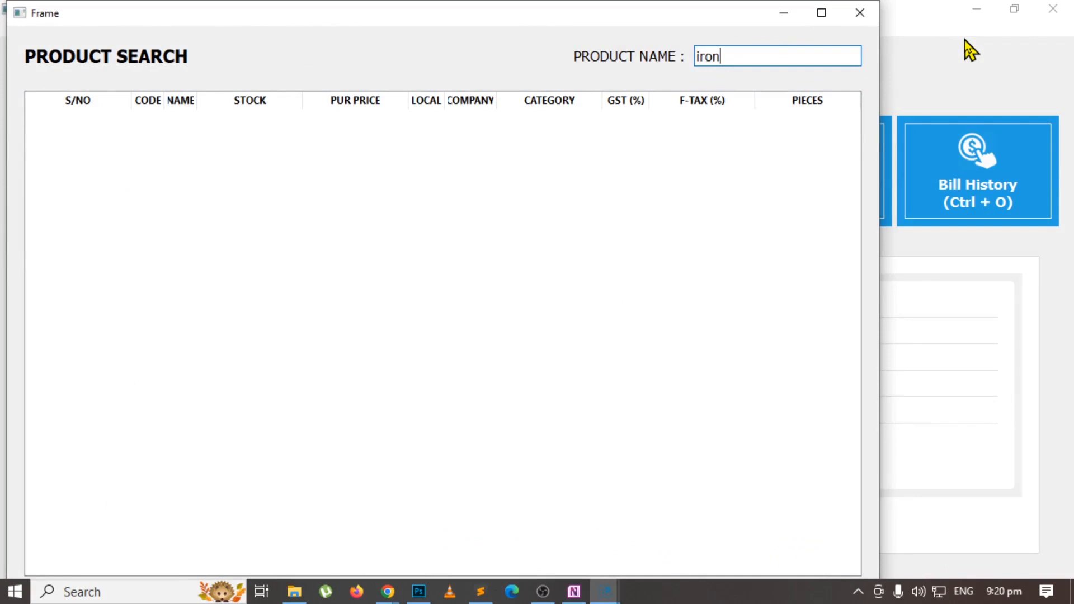
Fill in the iron product with code and name iron, company "-", purchase price 800, local sale price 1200 and wholesale price 1100
key(Return)
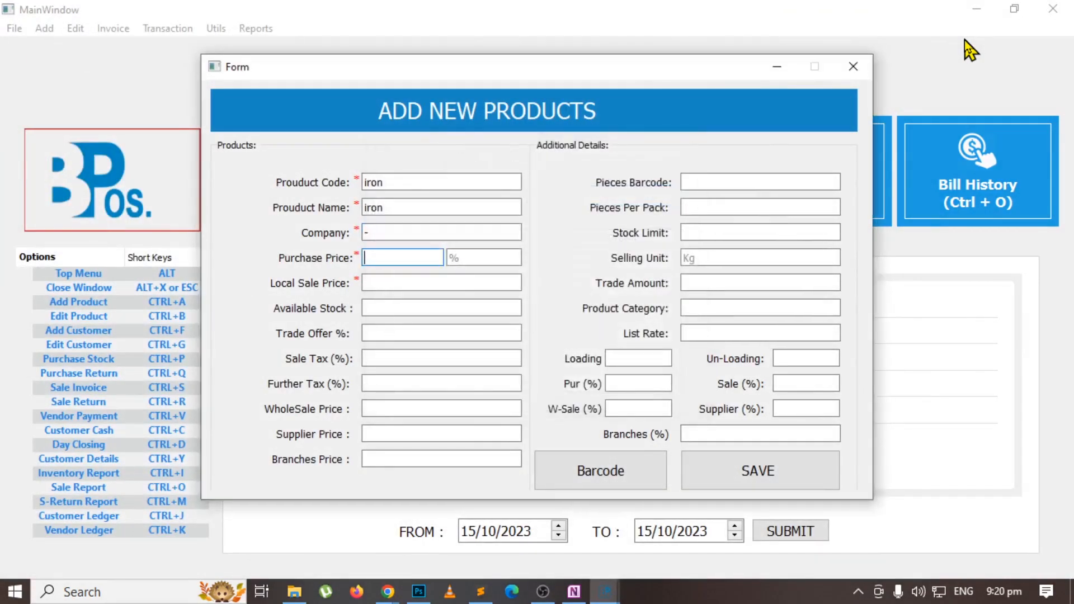
text(800)
key(Return)
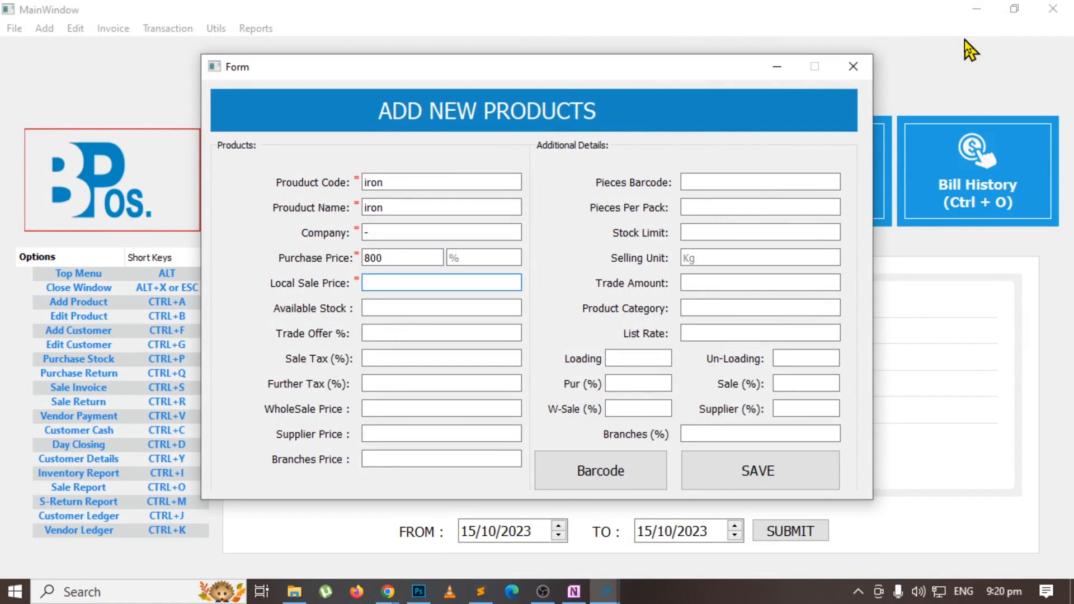
text(1200)
click(430, 412)
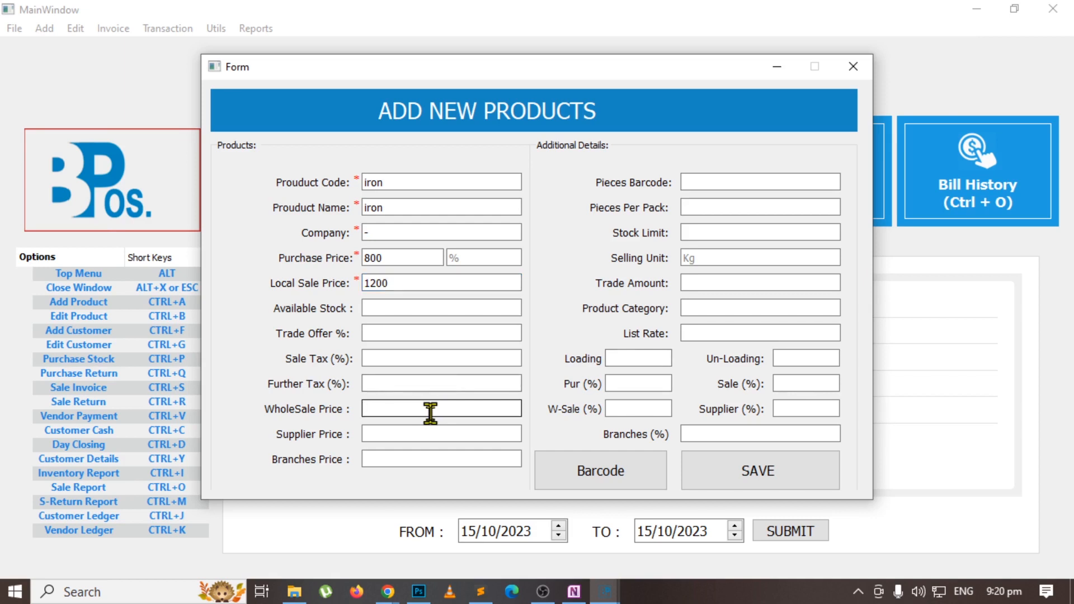
text(1100)
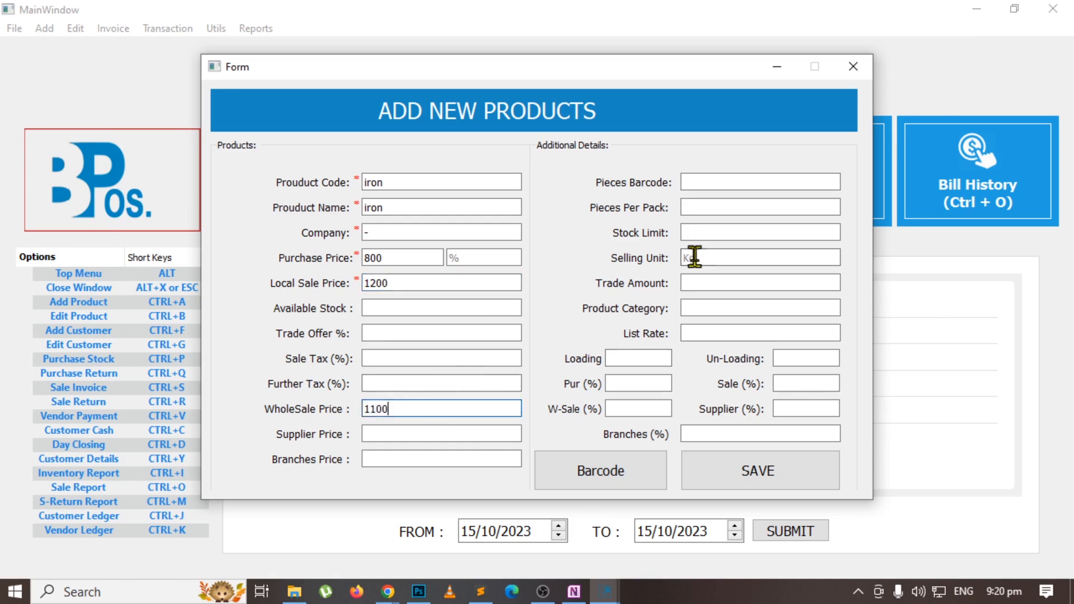
Set the iron product's pieces per pack to 1000 and save the product
click(709, 208)
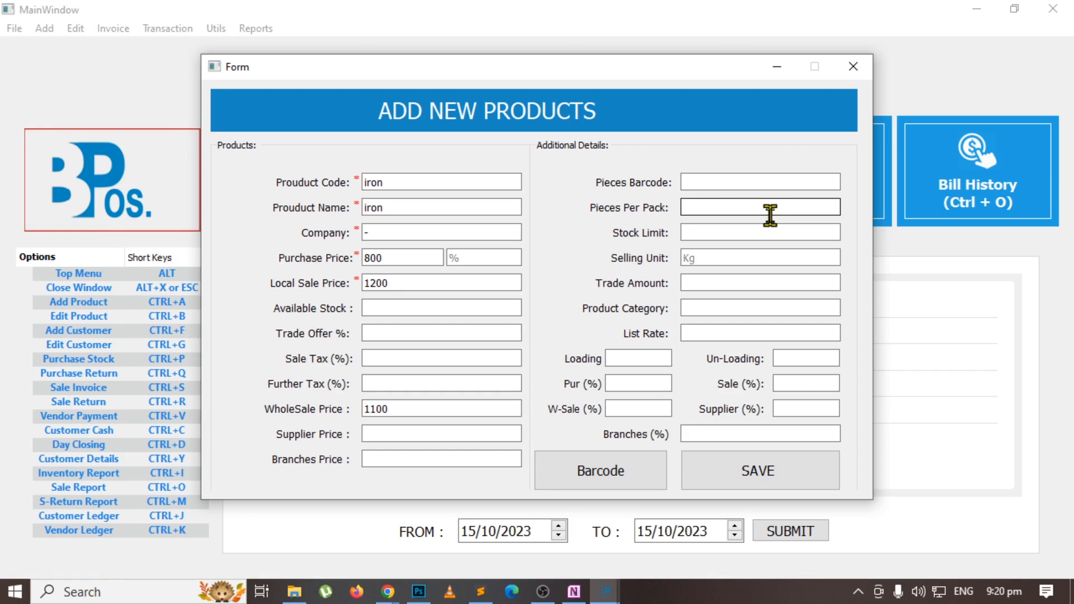
text(1000)
click(727, 462)
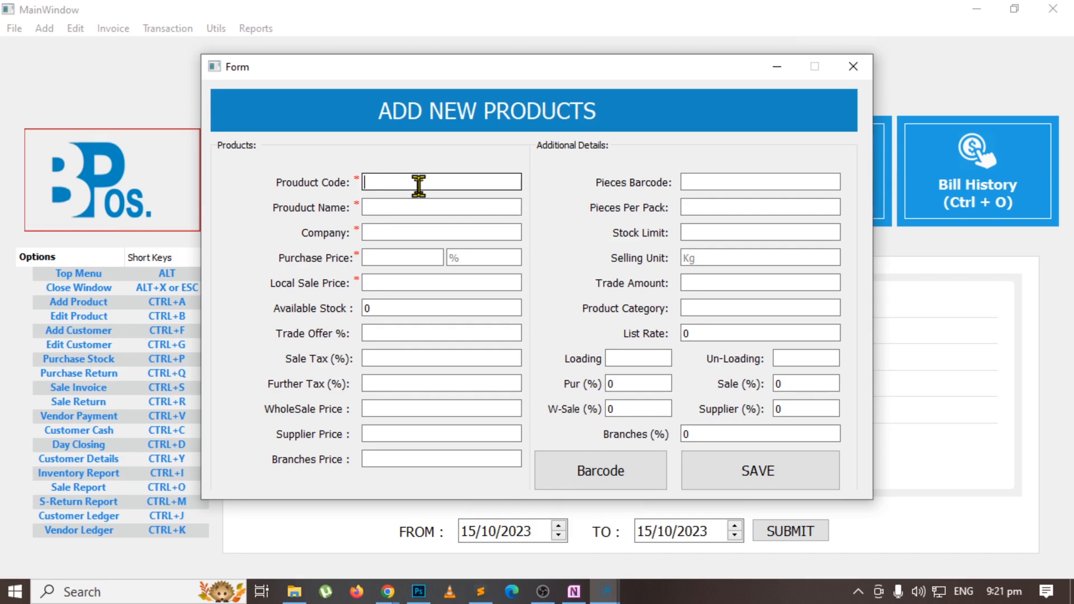
Start another product with "electrical switch" as both its code and name and "-" as the company
text(electrical swith)
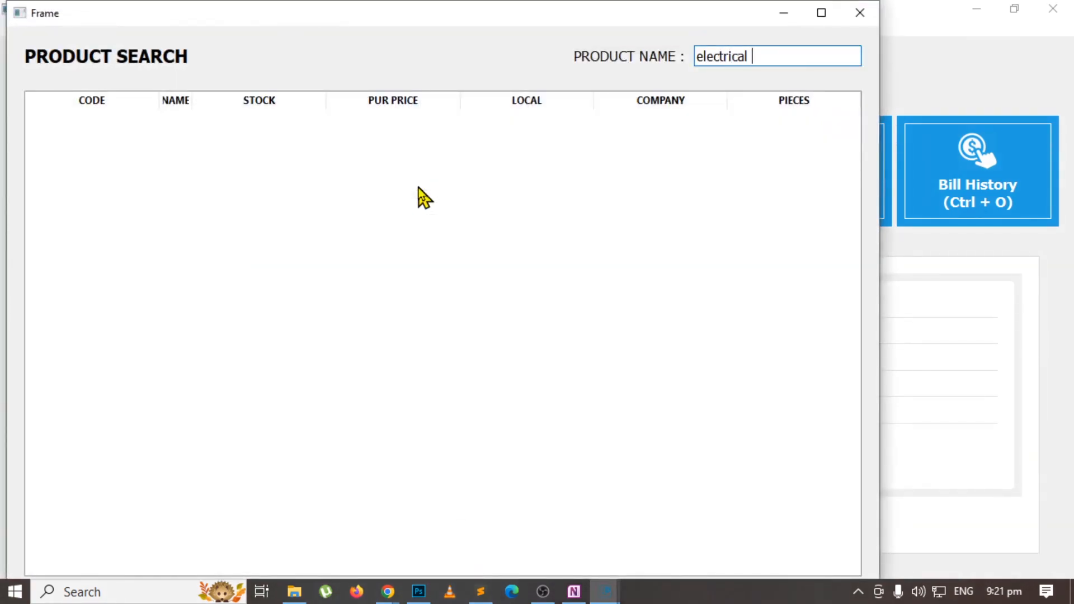
key(BackSpace)
key(BackSpace)
text(r)
key(BackSpace)
text(tch)
key(ctrl+a)
key(Return)
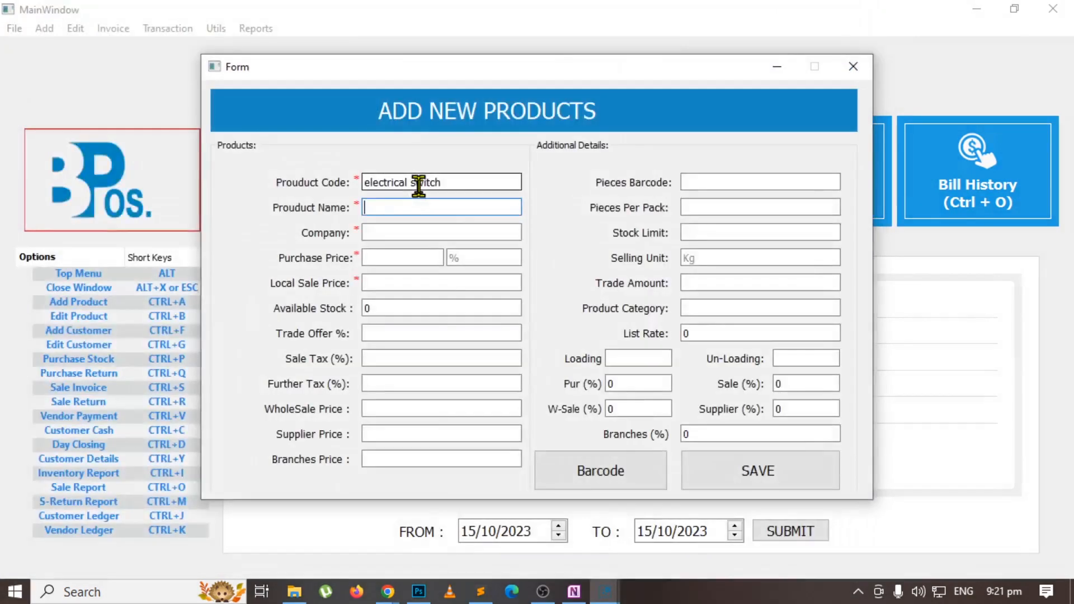
key(Return)
key(Return)
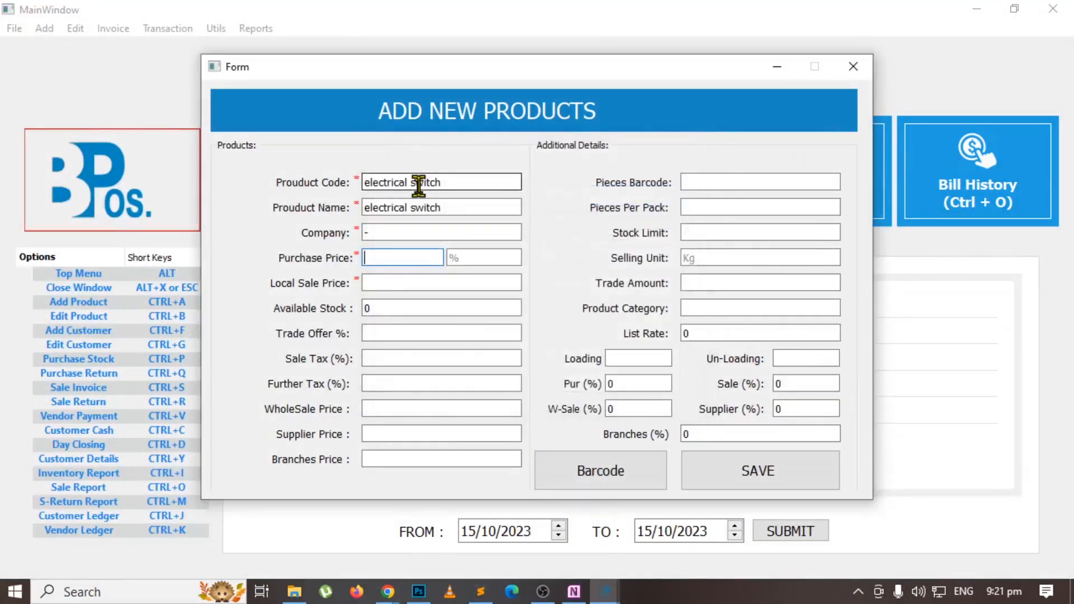
Set the electrical switch's purchase price to 1000, local sale price to 1200 and wholesale price to 1150
text(100)
key(Return)
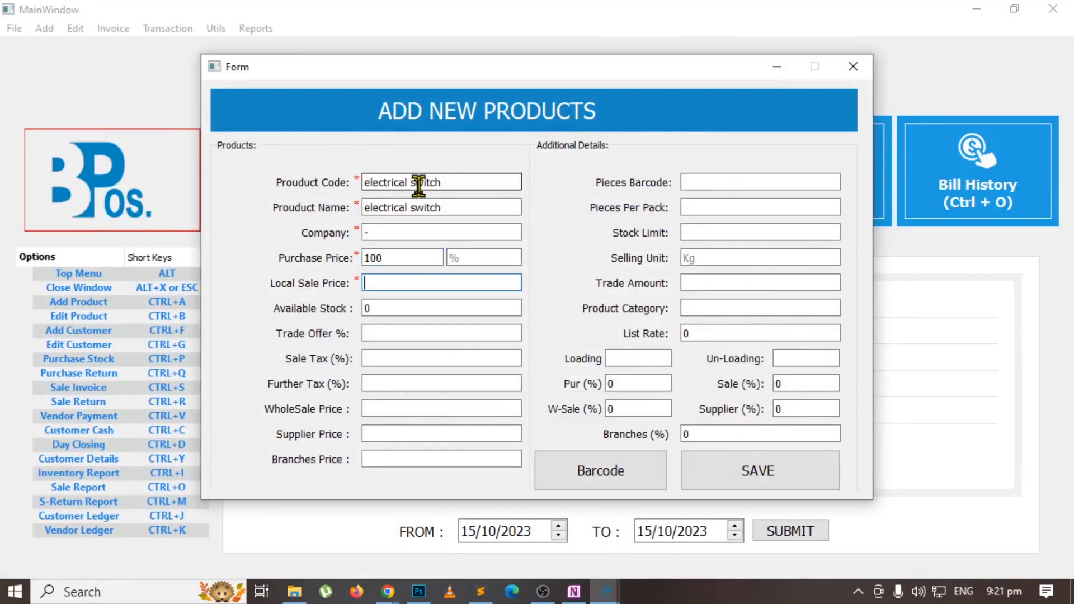
click(418, 257)
text(0)
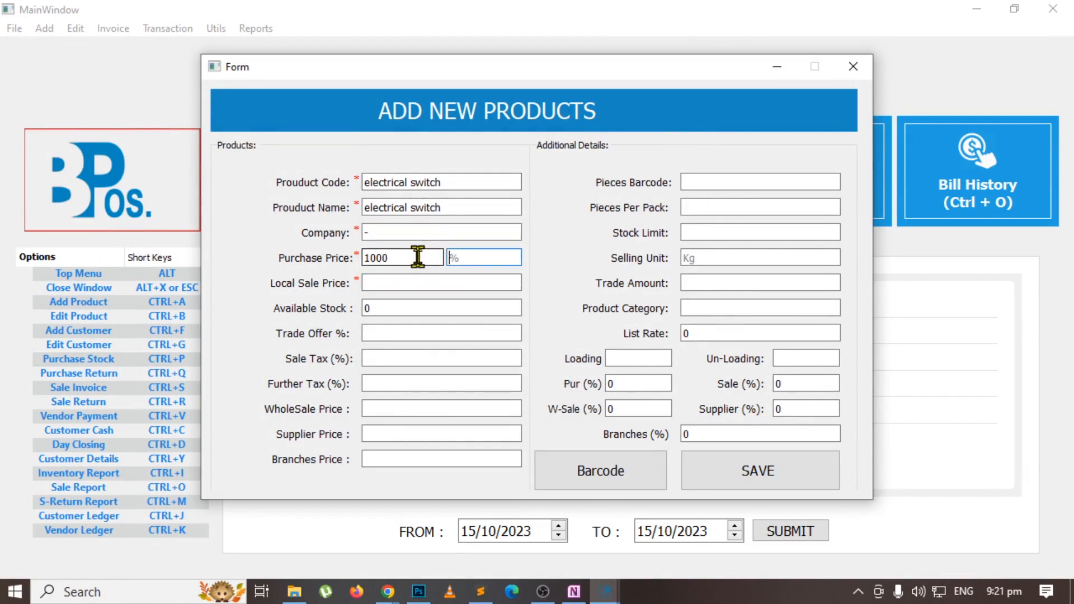
key(Return)
text(1200)
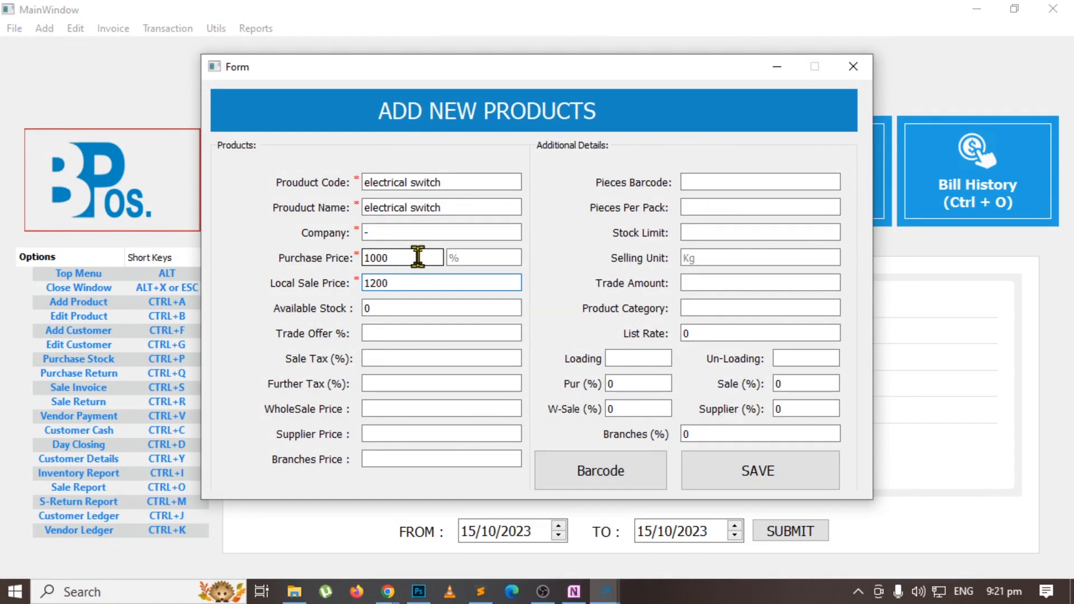
click(388, 411)
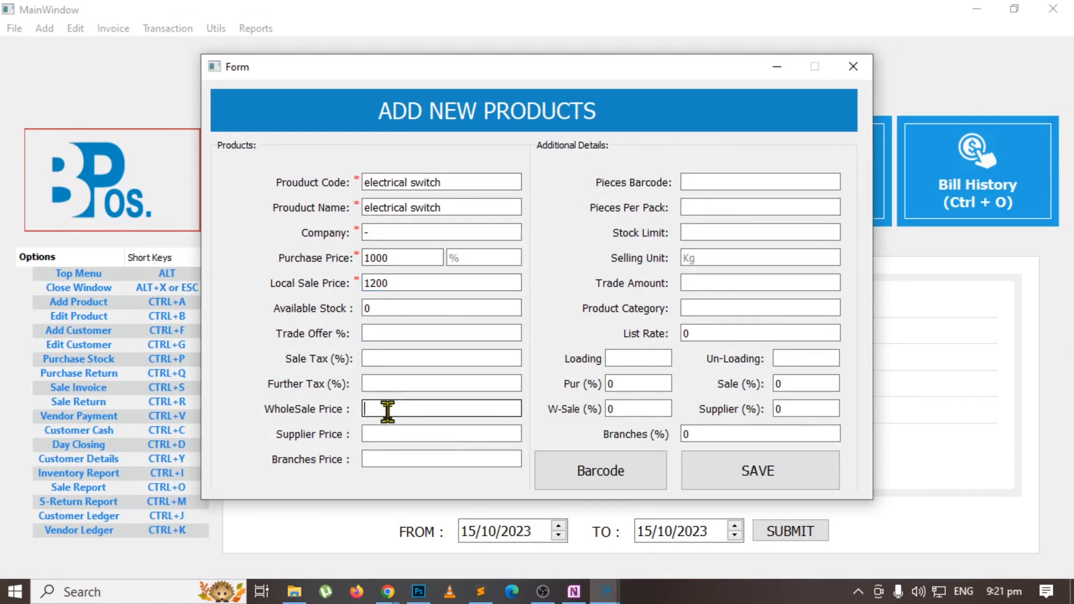
text(1150)
Set the electrical switch's pieces per pack to 12 and save the product
click(720, 207)
text(12)
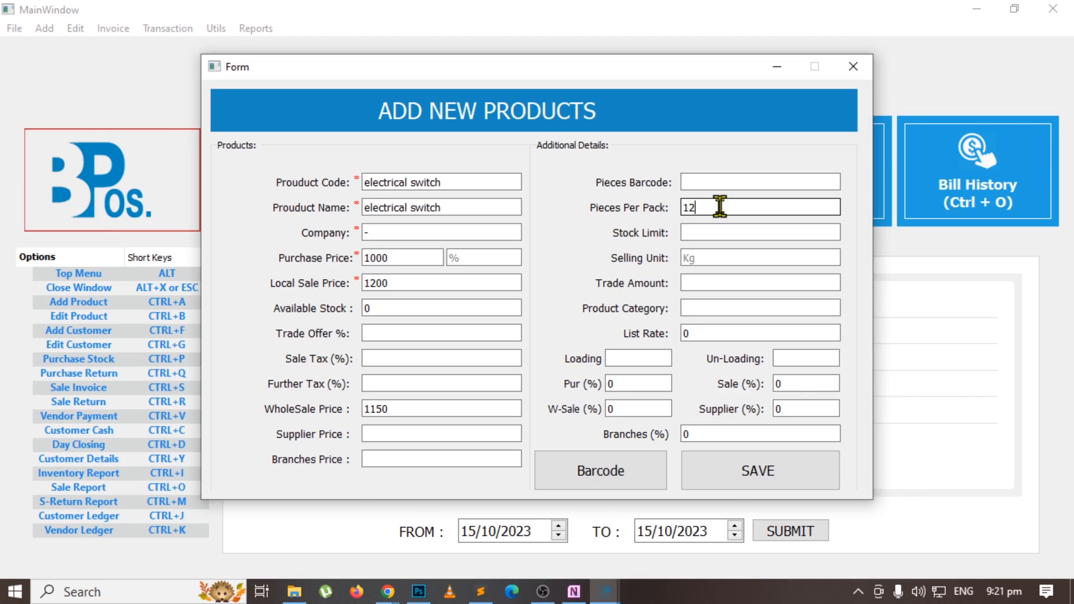
click(737, 464)
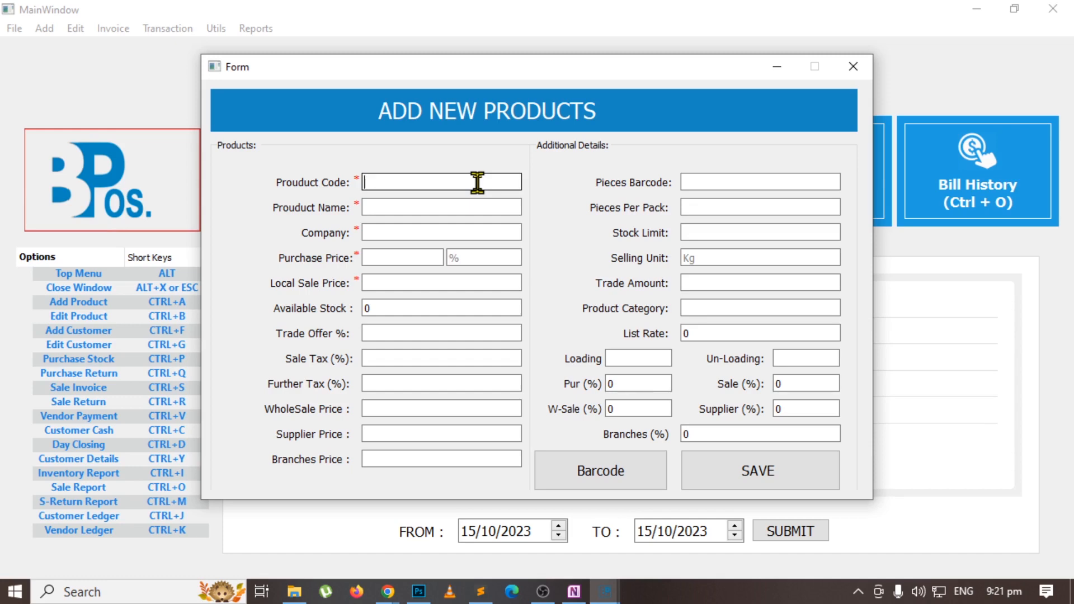
Start a third product with "pipe" as both its code and name and "-" as the company
text(pipe)
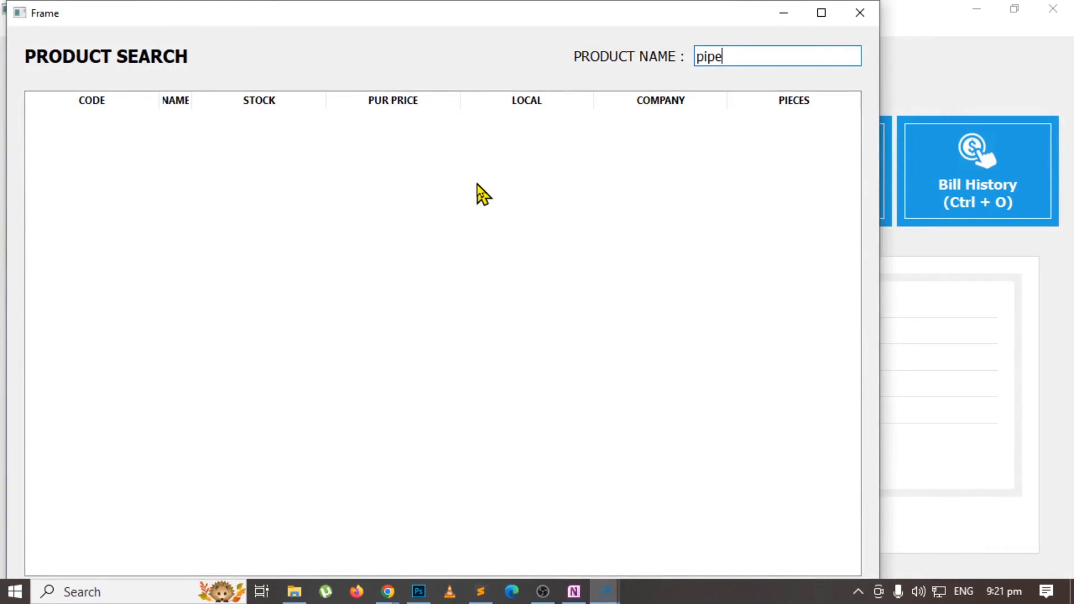
key(ctrl+a)
key(ctrl+c)
key(Return)
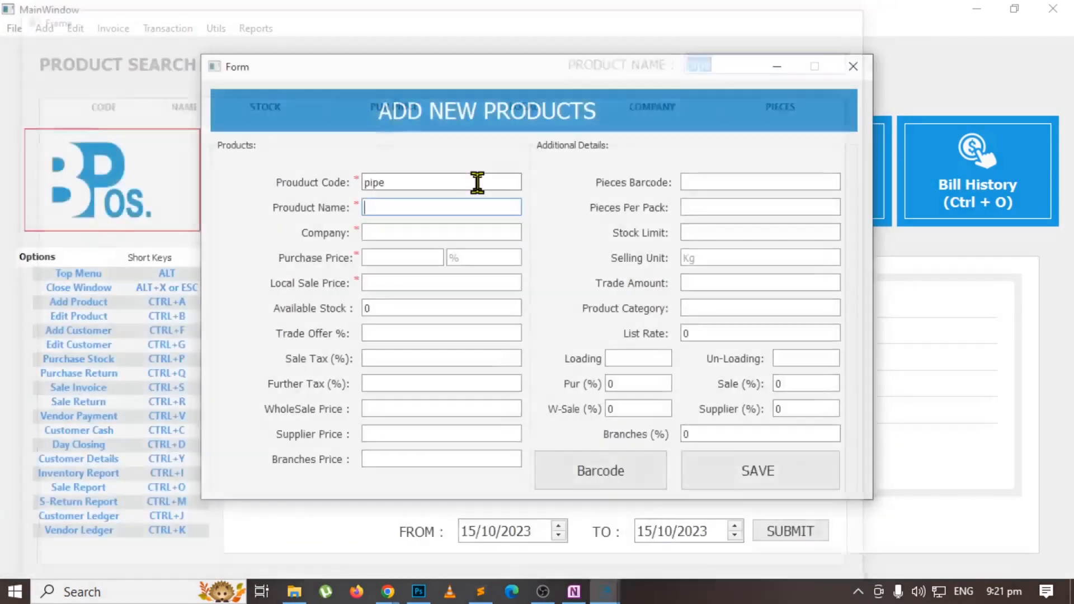
key(ctrl+v)
key(Return)
text(-)
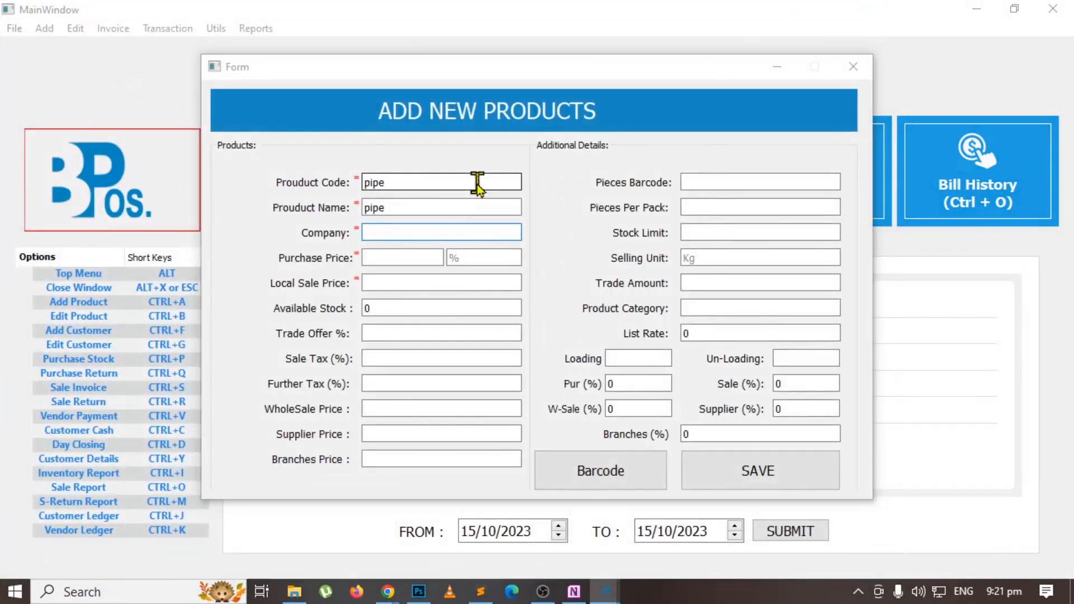
key(Return)
Set the pipe's purchase price to 1000, local sale price to 1500 and wholesale price to 1400
text(1000)
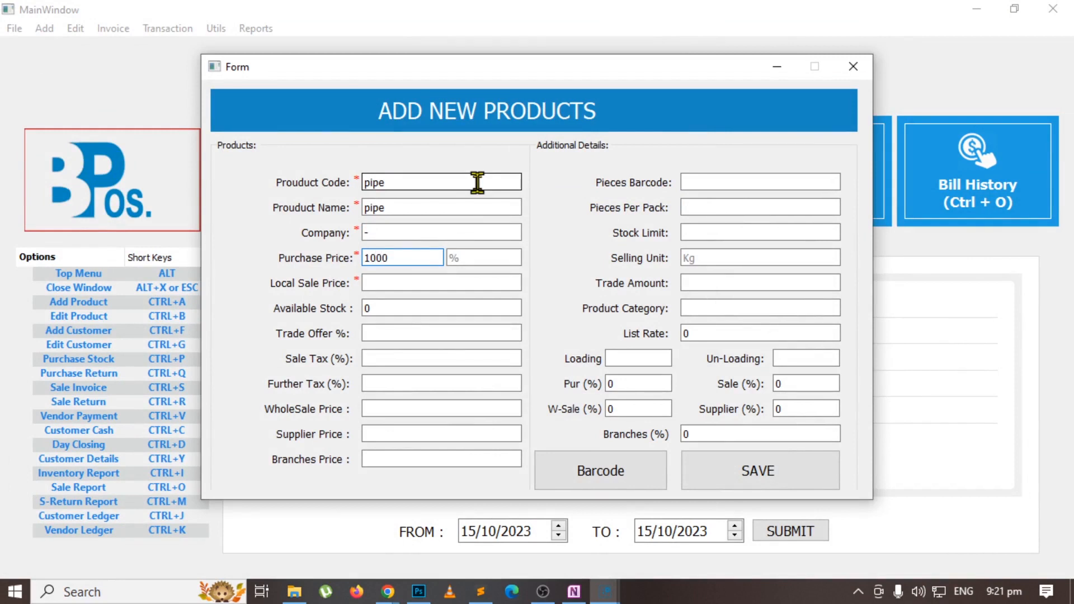
key(Return)
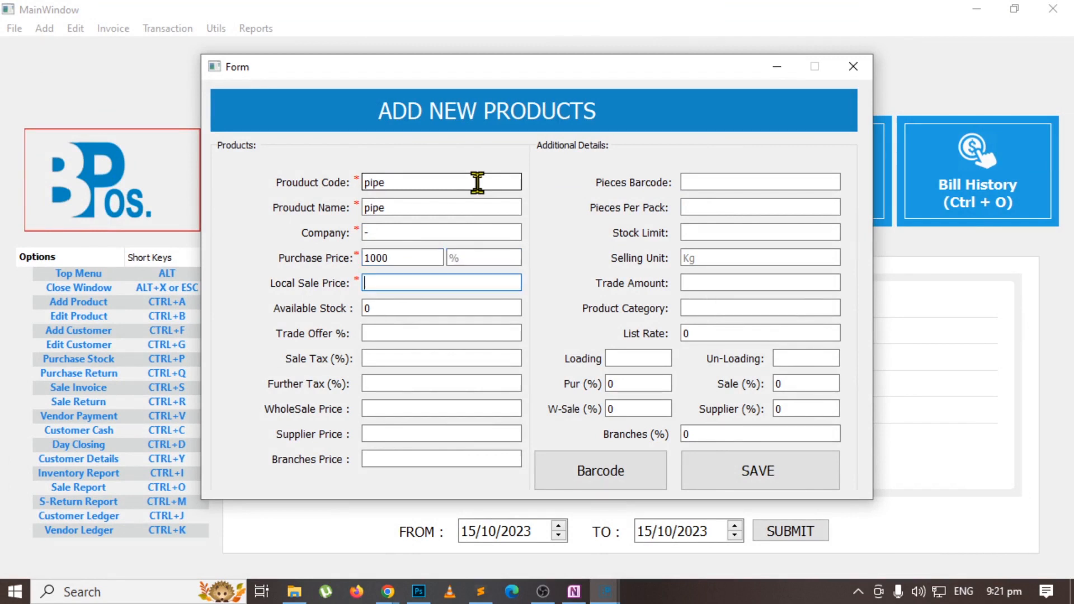
text(1500)
key(Return)
key(Return)
key(Return)
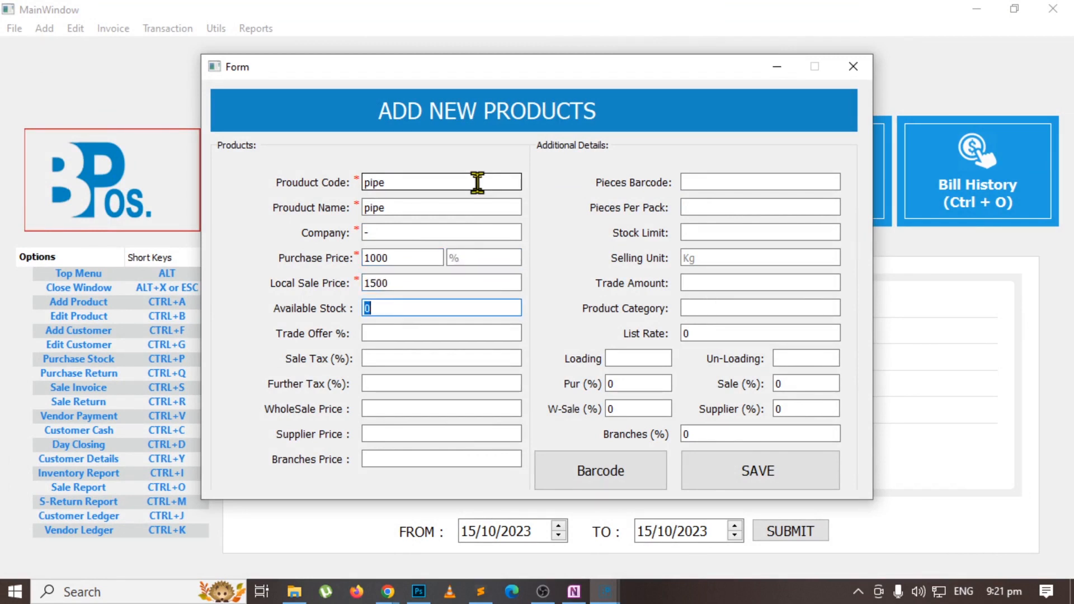
key(Return)
key(Return)
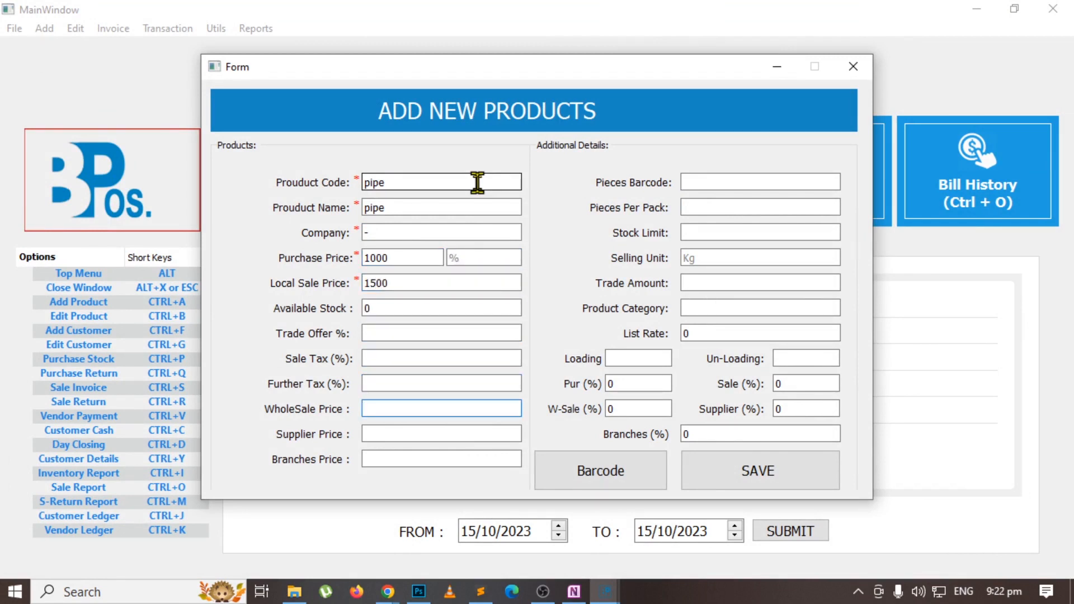
text(1400)
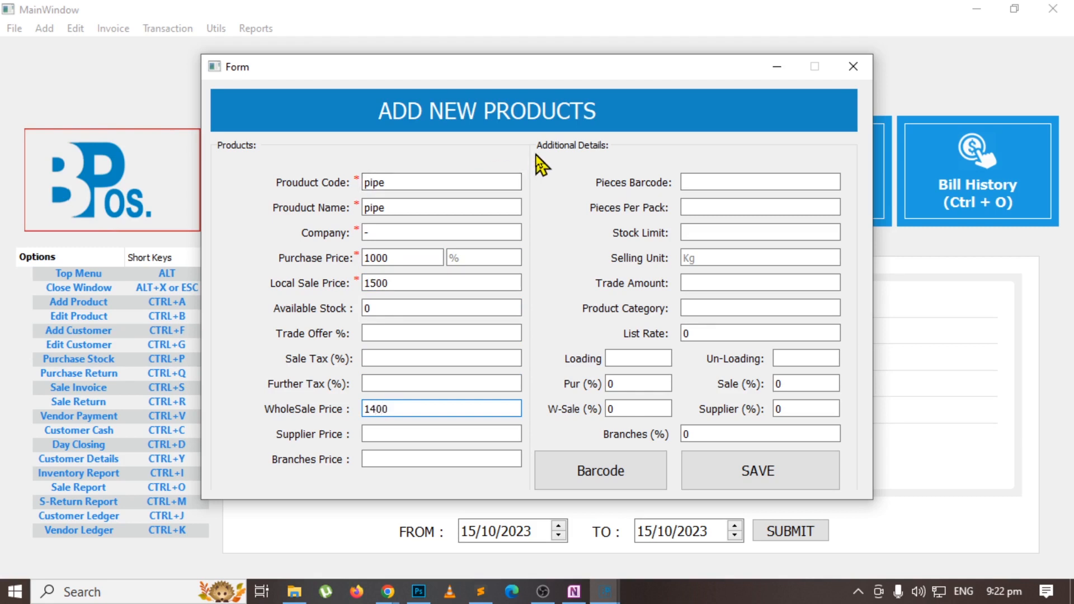
click(718, 207)
text(1000)
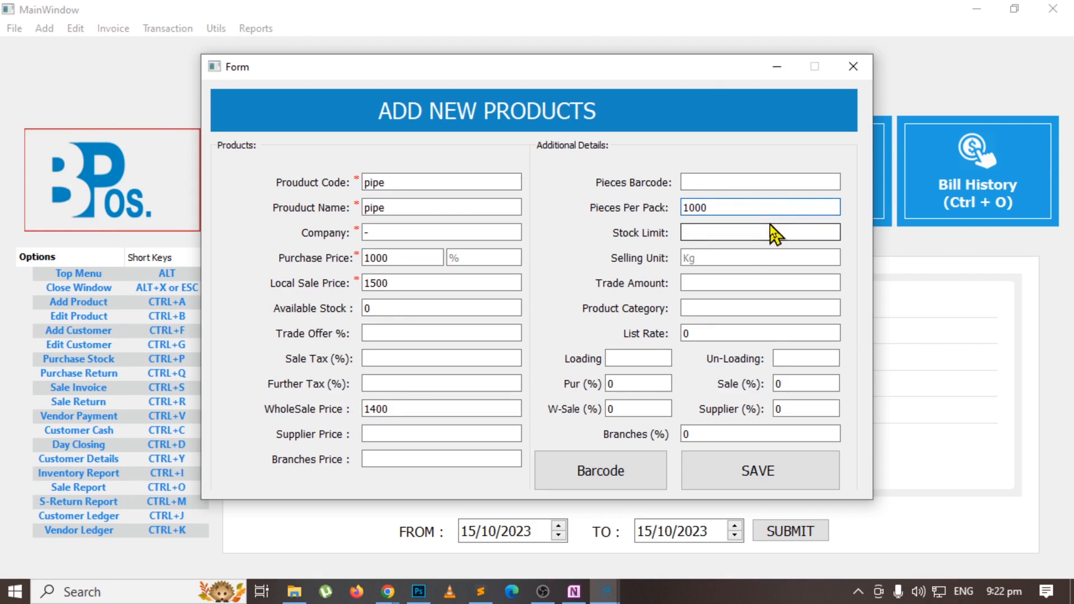
key(ctrl+a)
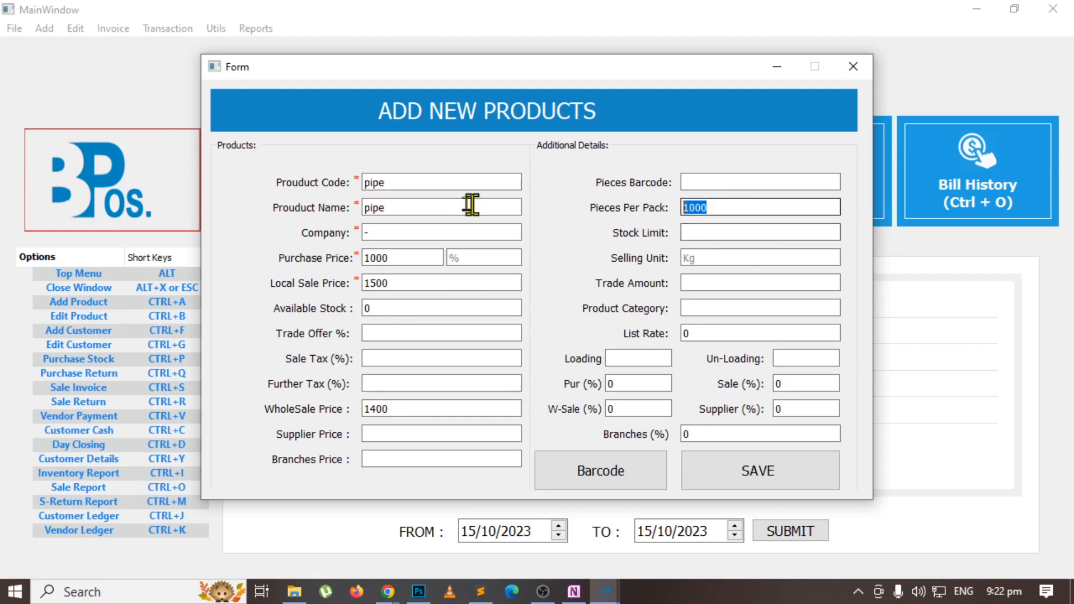
key(BackSpace)
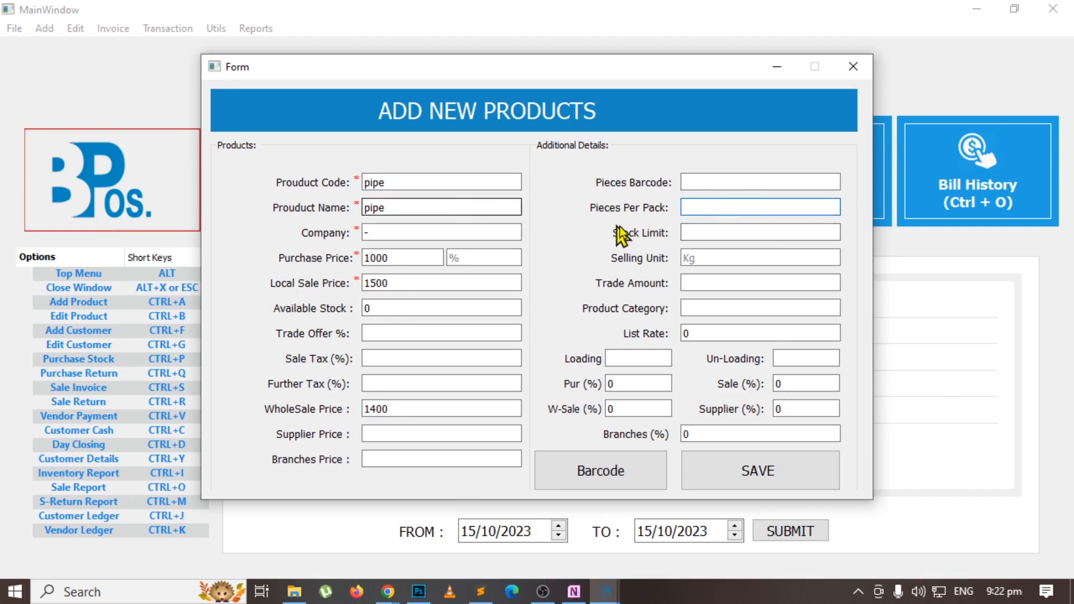
Set the pipe's pieces per pack to 12, save the product and close the product form
text(12)
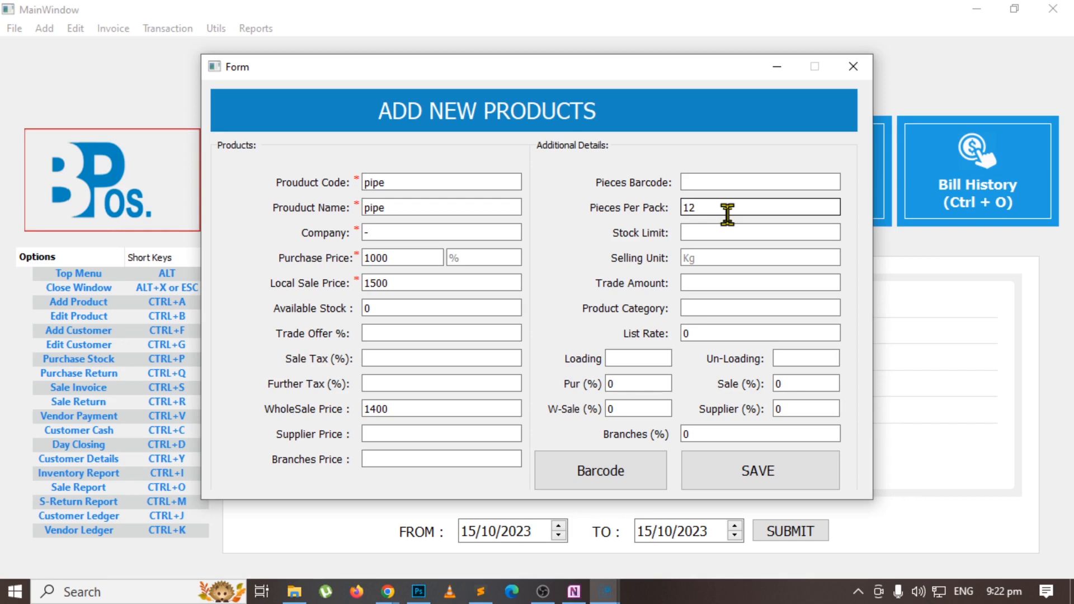
click(746, 468)
click(851, 69)
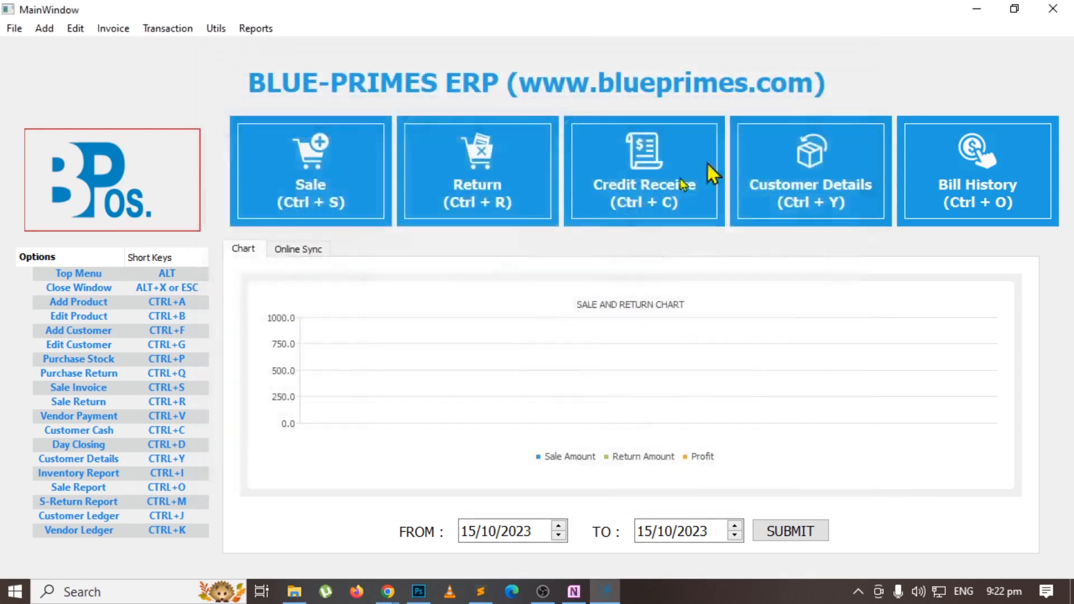
Open a new sale invoice and pick the iron product by searching product names for "ir"
click(305, 202)
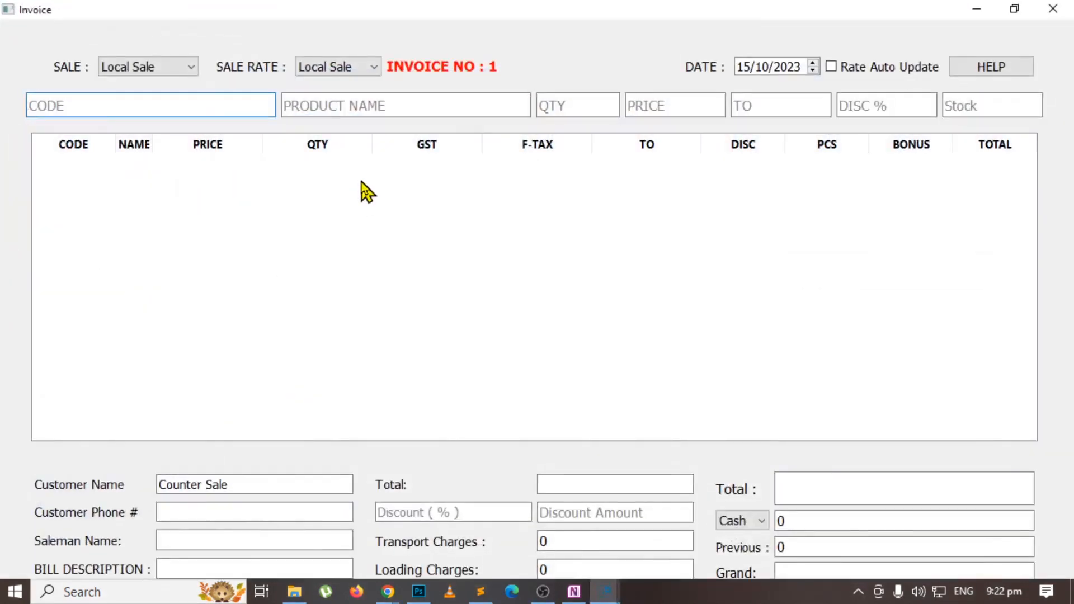
key(Tab)
text(ir)
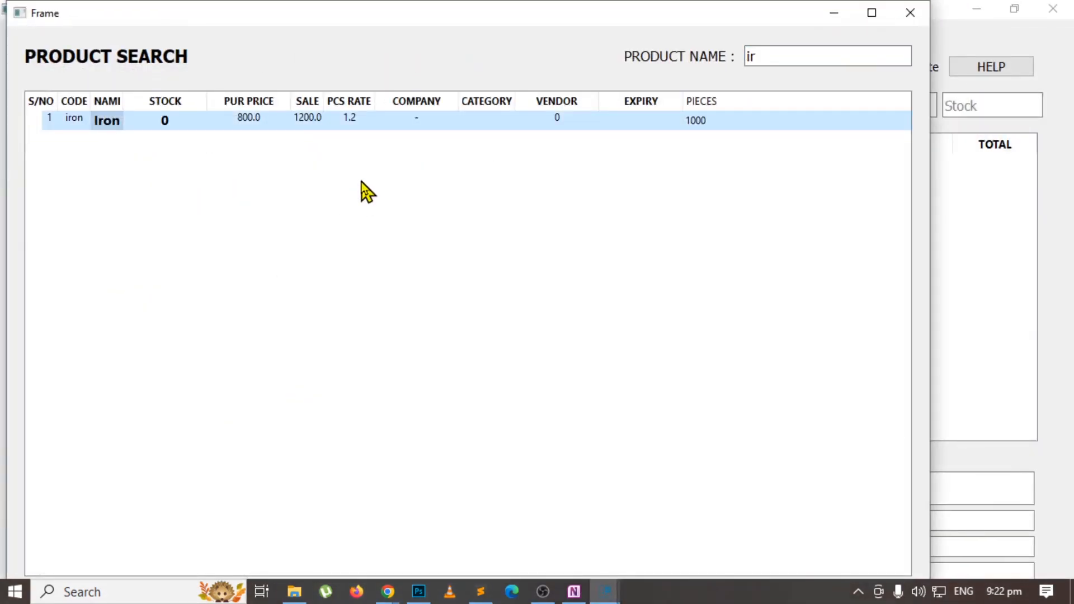
double_click(698, 122)
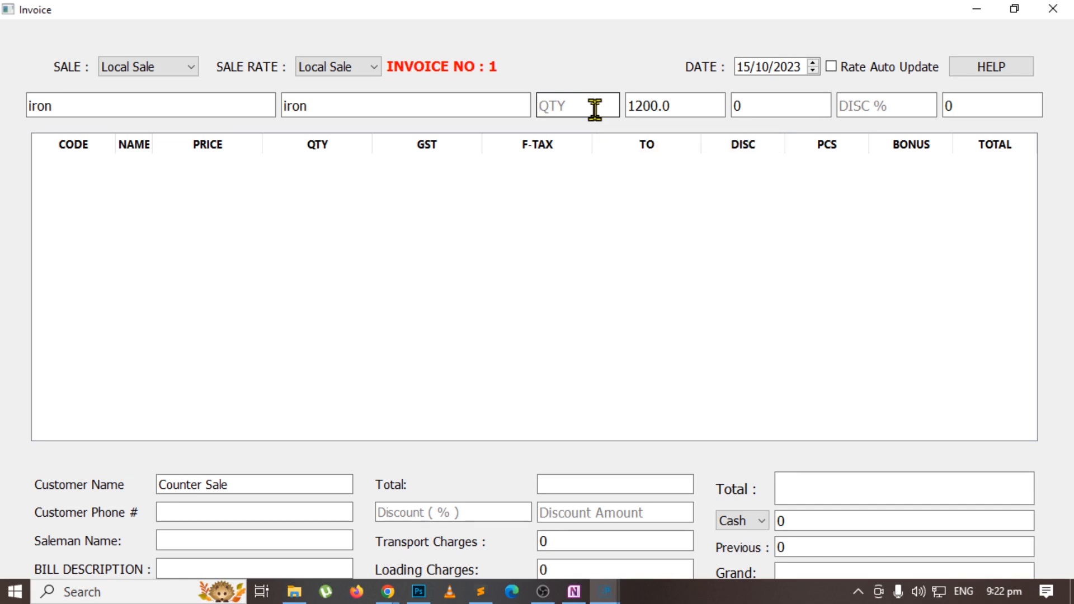
Try 2.250 and then 2.500 as the quantity of iron on the invoice
text(2.250)
double_click(566, 106)
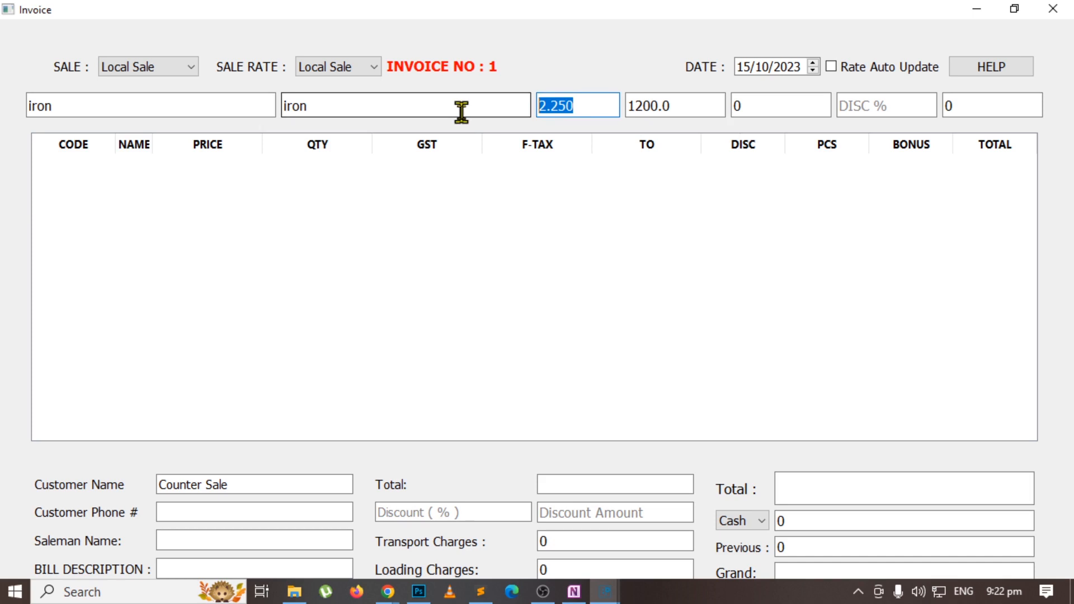
text(2.500)
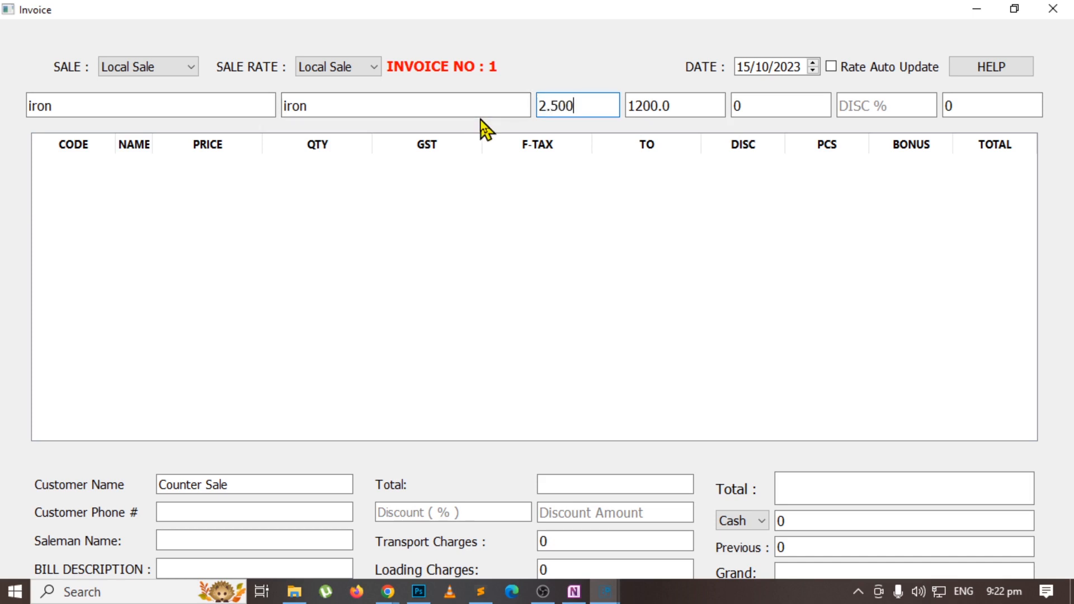
Try 1.2 and then 1.250 as the quantity of iron on the invoice
double_click(568, 106)
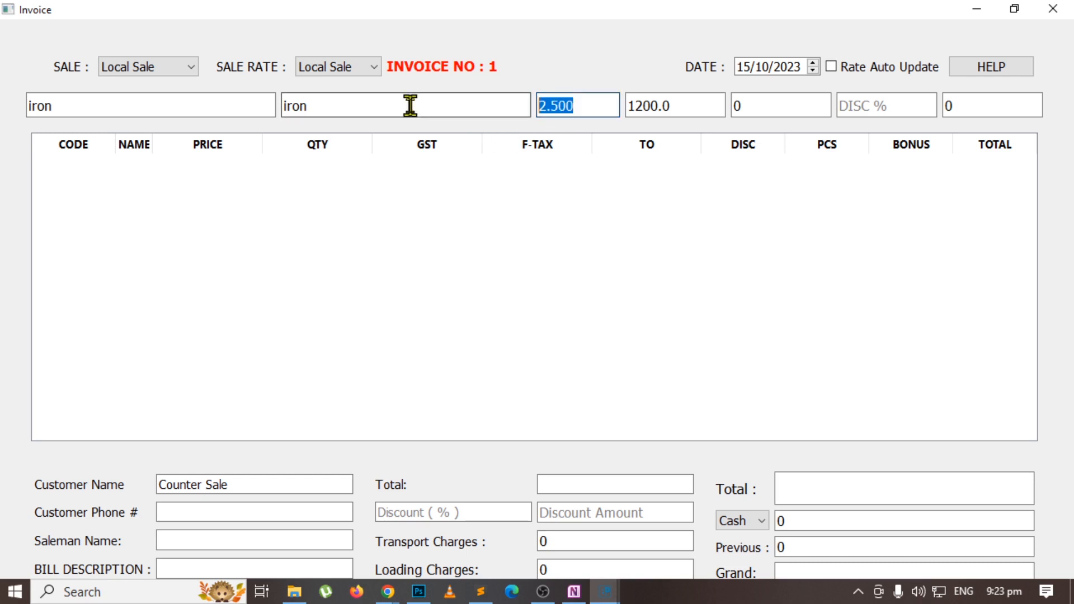
text(1.)
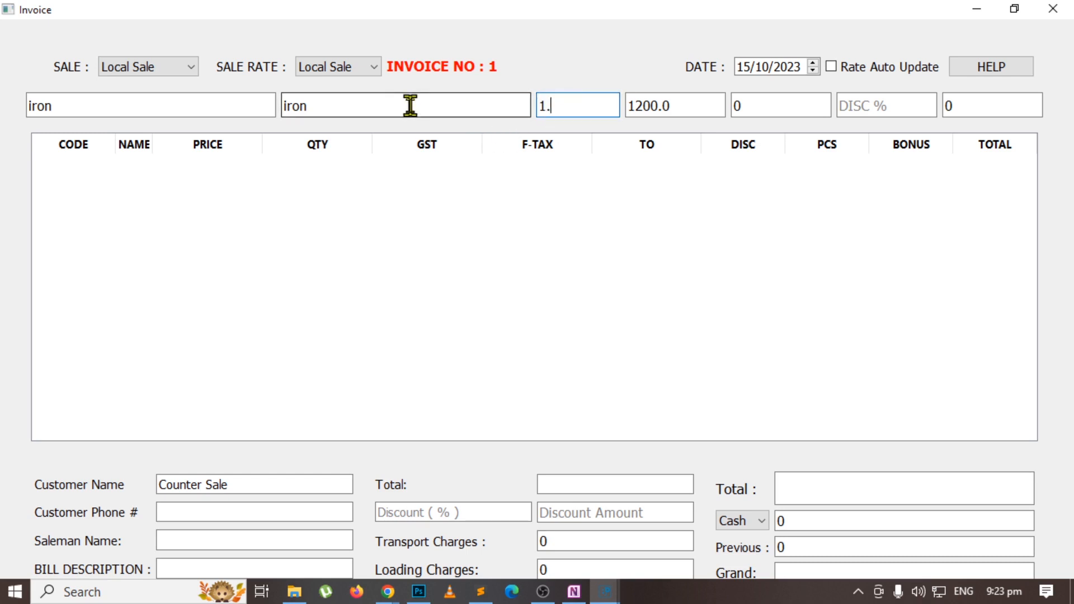
text(2)
key(BackSpace)
key(BackSpace)
text(.250)
key(BackSpace)
key(BackSpace)
key(BackSpace)
key(BackSpace)
key(BackSpace)
Add iron to the invoice with a quantity of .500 and check the line's pieces, price and total
text(.500)
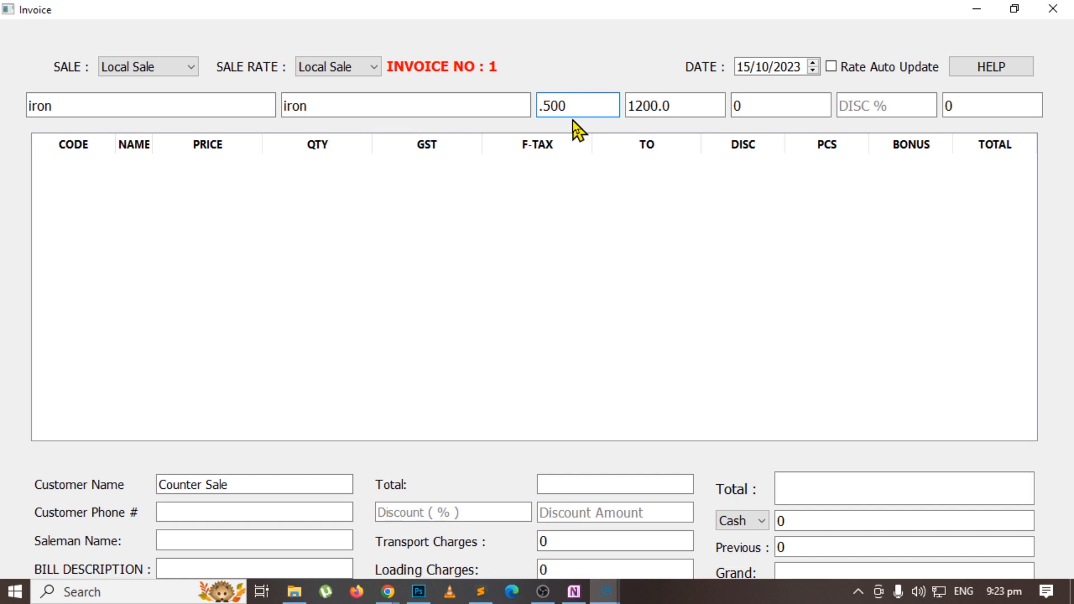
key(Tab)
key(Tab)
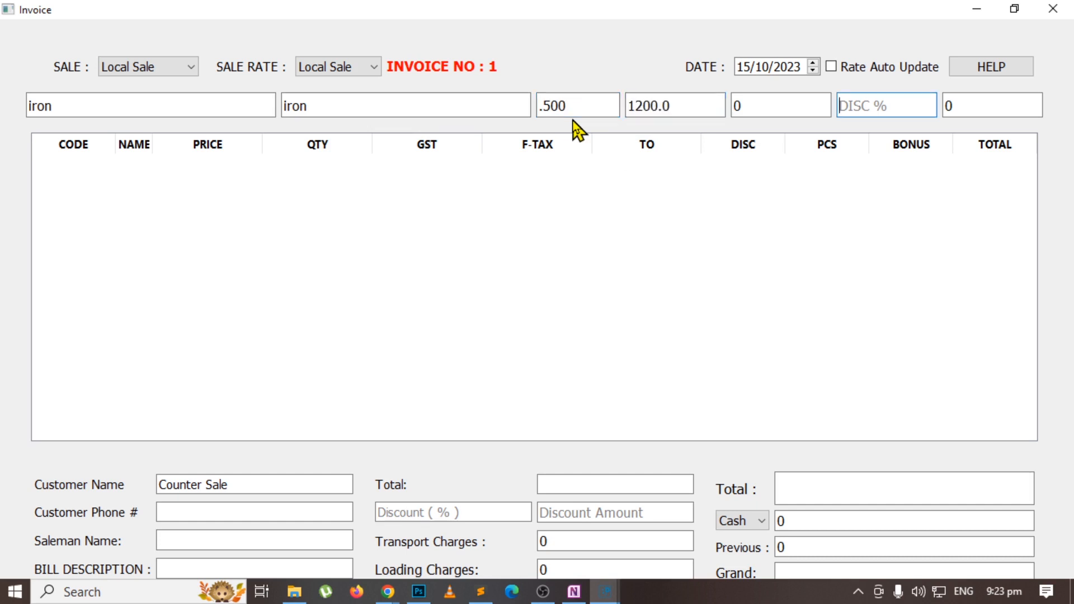
key(Return)
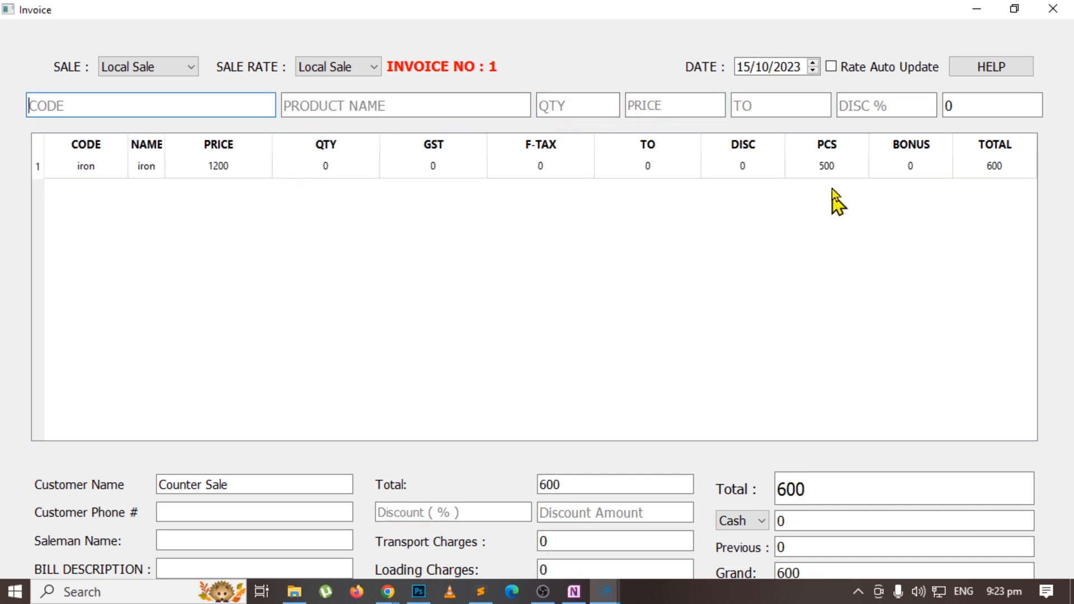
click(836, 168)
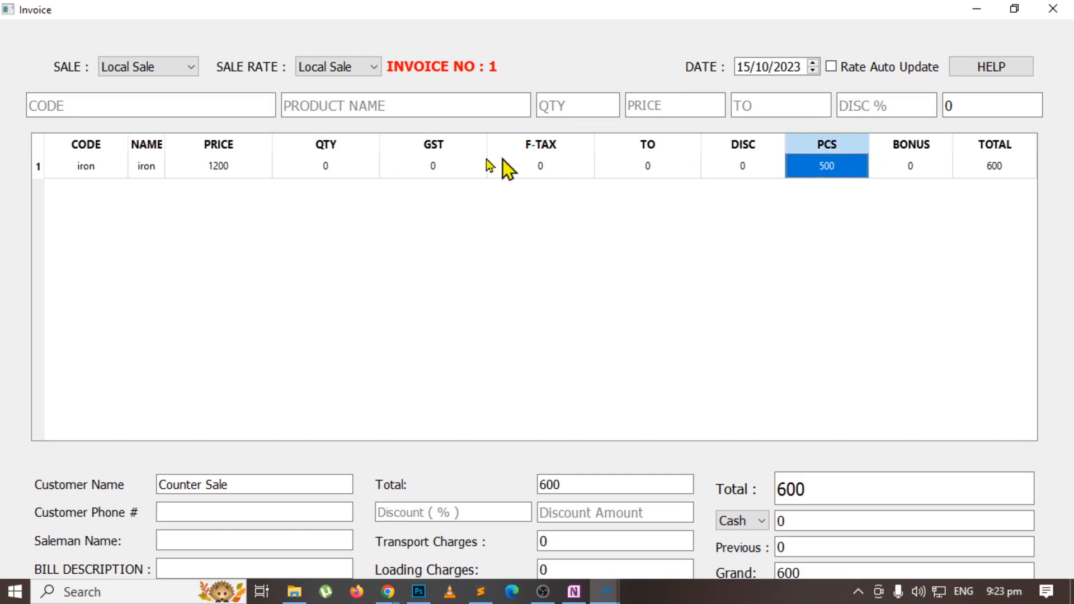
click(248, 165)
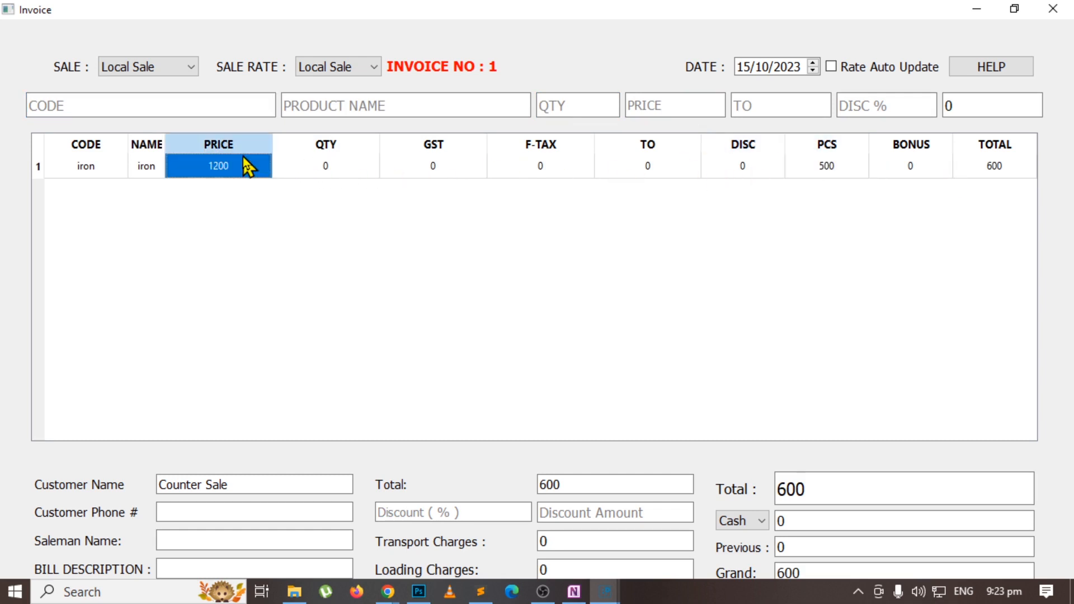
click(1017, 176)
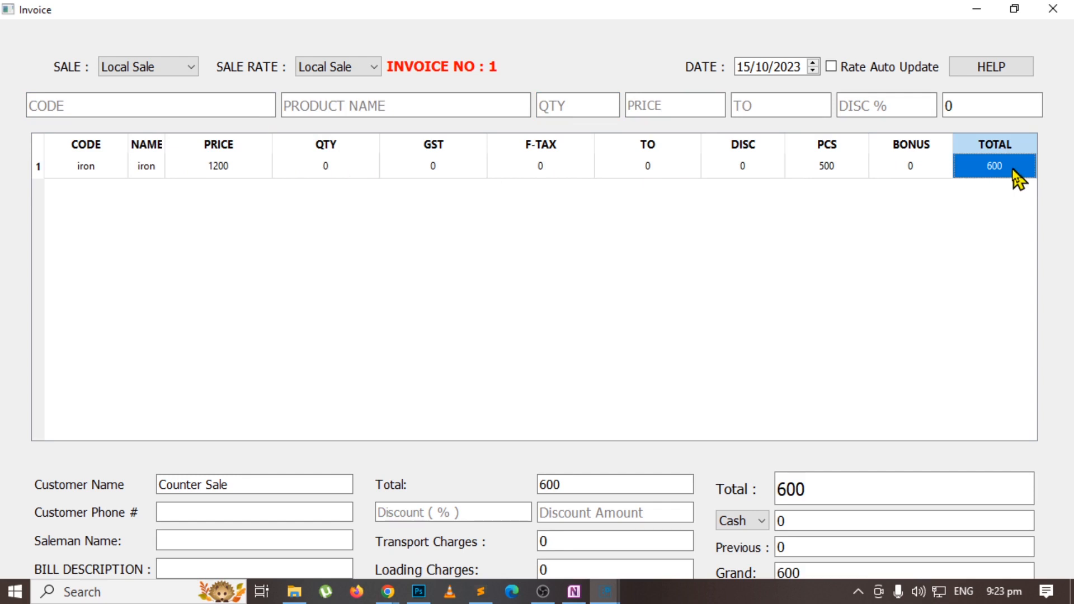
Pick the electrical switch as the next invoice product by searching product names for "s"
click(348, 104)
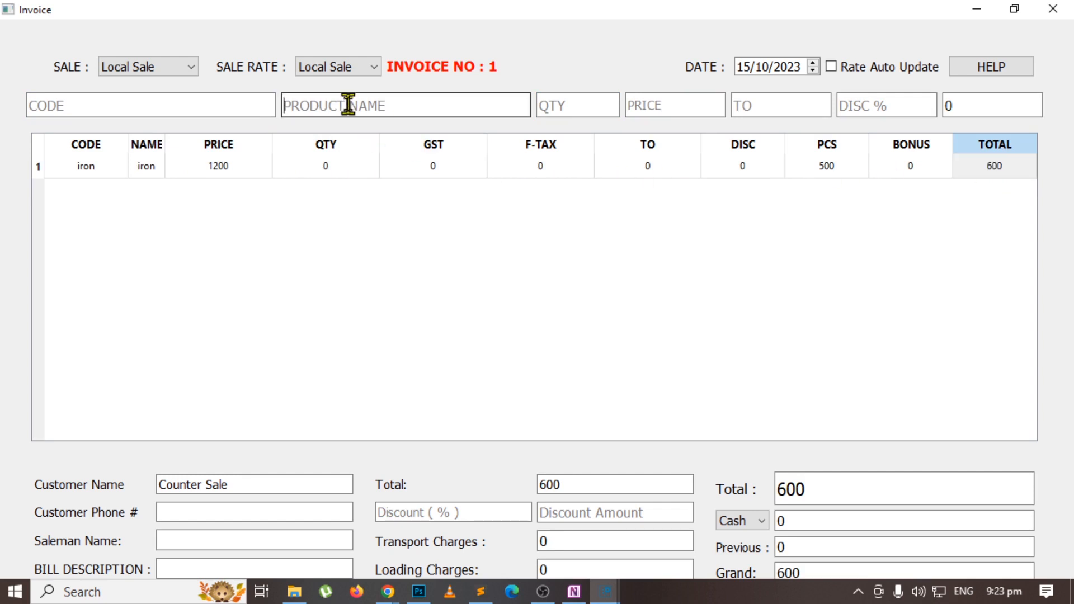
text(d)
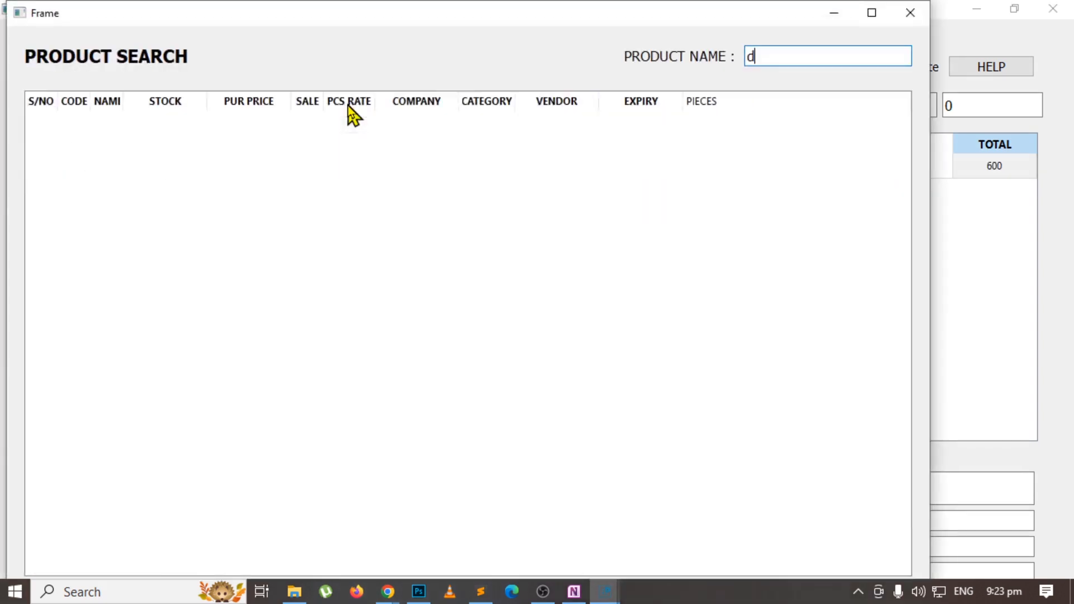
text(s)
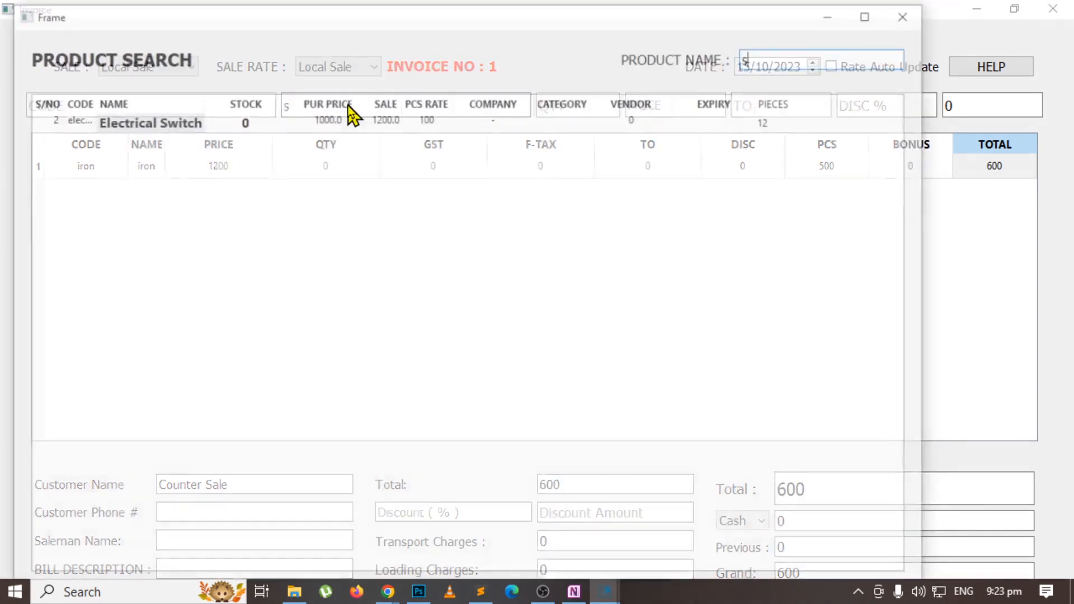
click(352, 114)
key(Return)
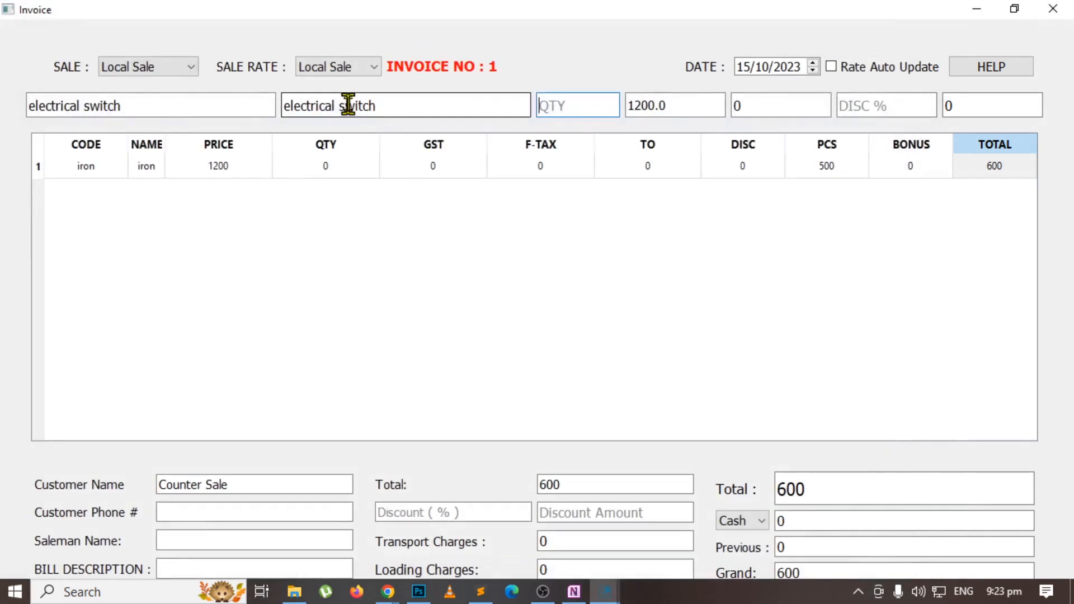
Add the electrical switch to the invoice with a quantity of 1 and check the line's total
text(1)
key(Return)
key(Return)
click(1007, 196)
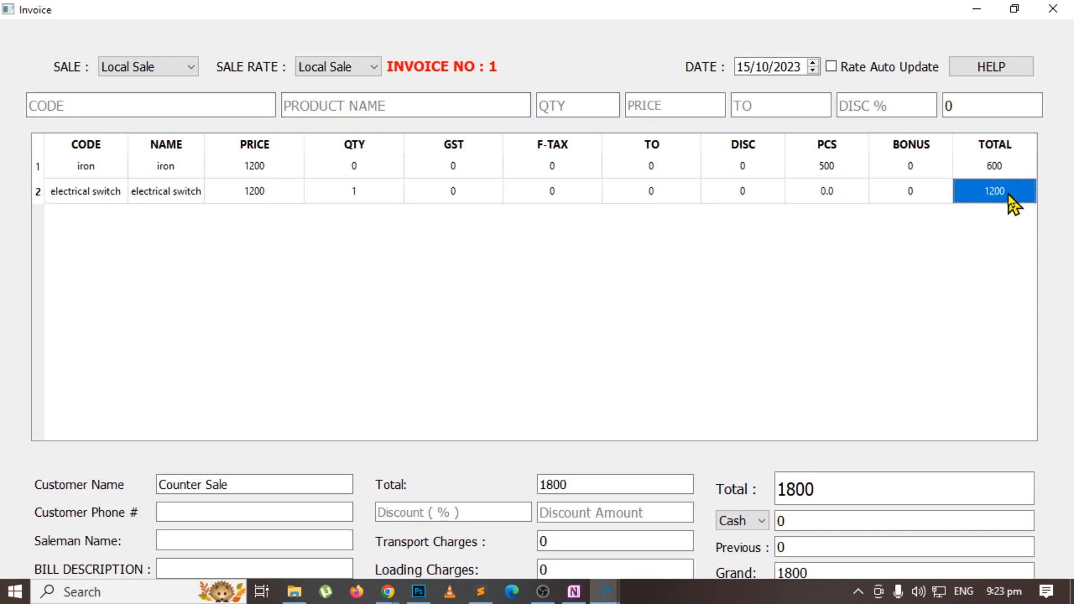
Reopen the electrical switch line, change its quantity to 1.6, add it back to the invoice and check its total
double_click(615, 188)
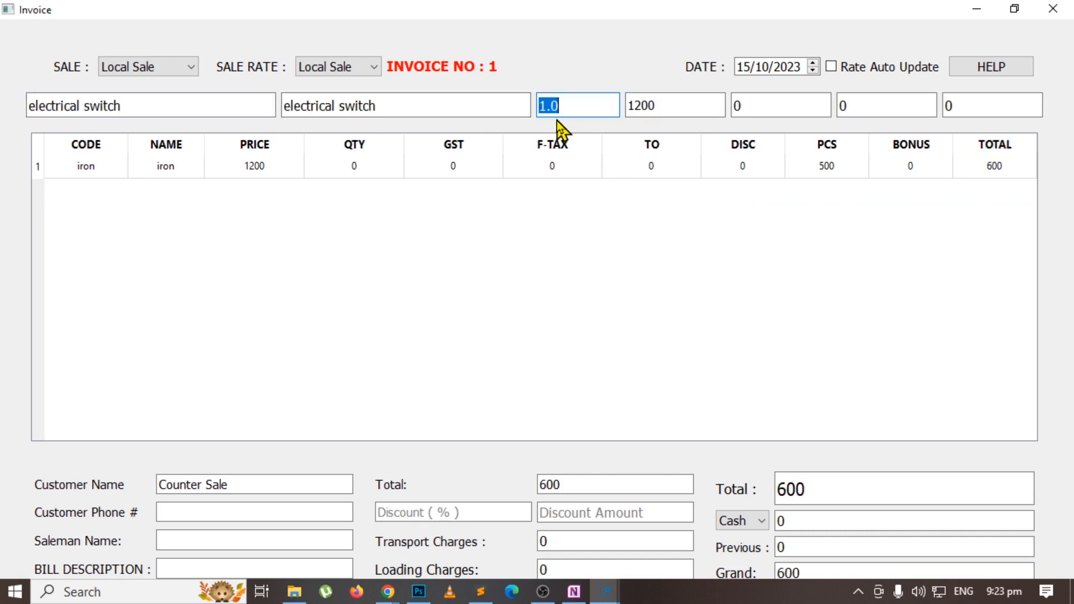
text(1.4)
key(BackSpace)
text(6)
key(Return)
key(Return)
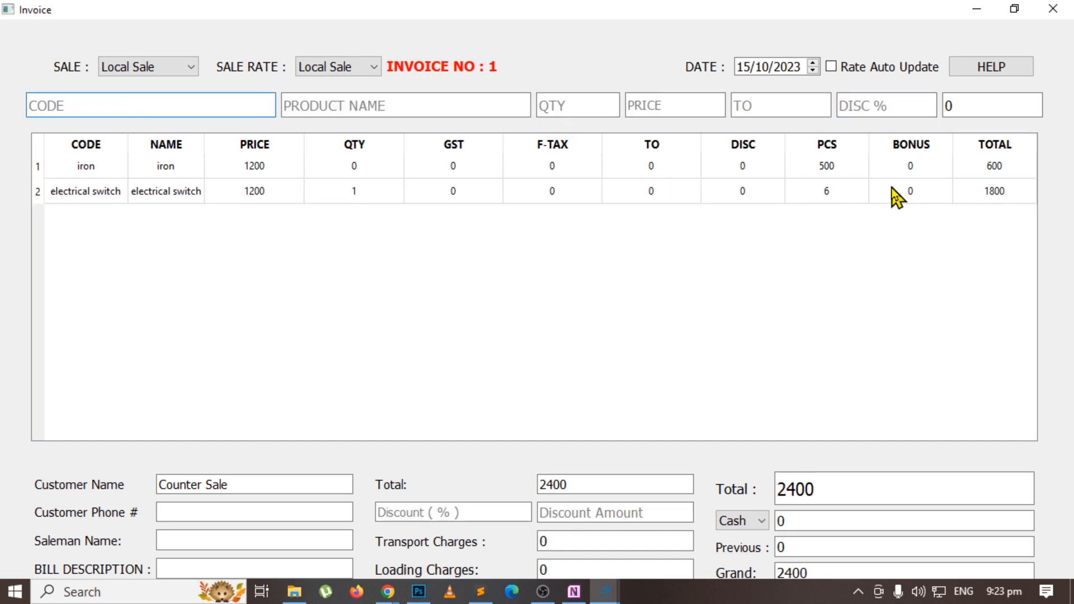
click(995, 191)
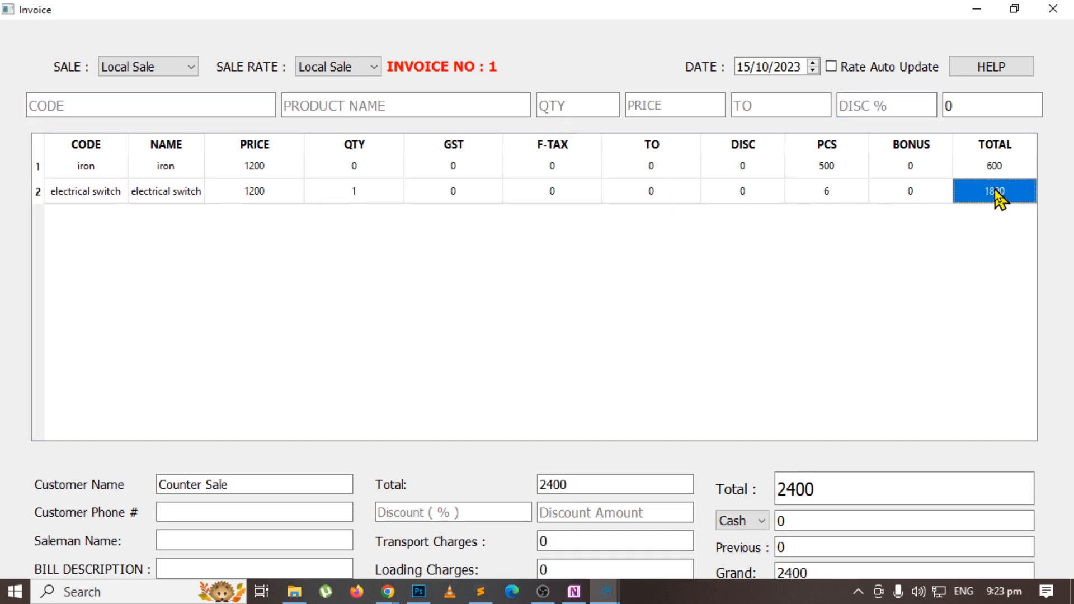
Pick the pipe as the next invoice product by searching product names for "pi"
click(356, 107)
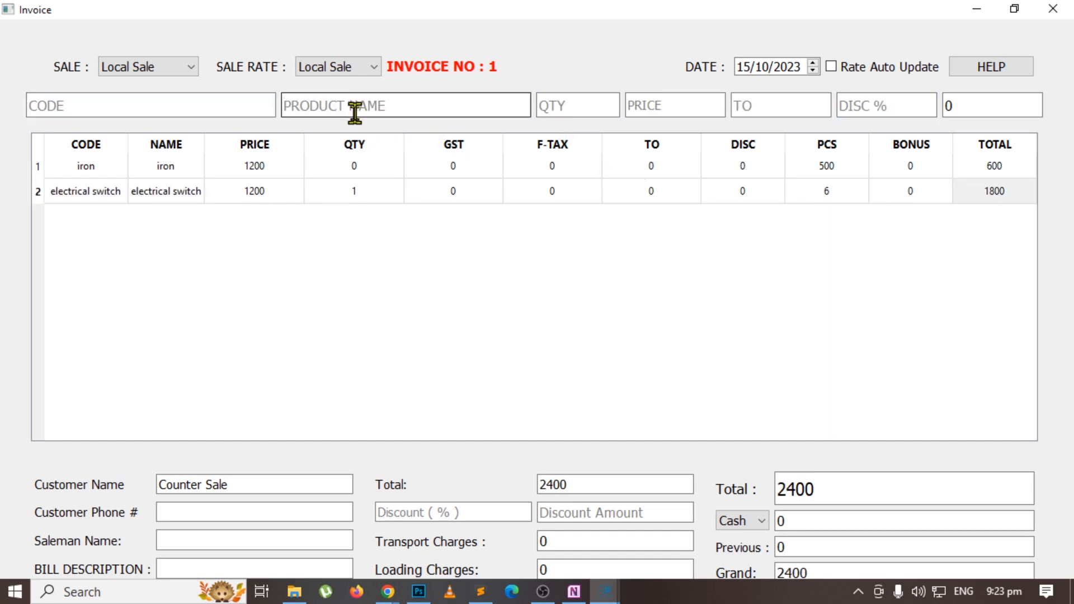
text(pipe)
key(BackSpace)
key(Down)
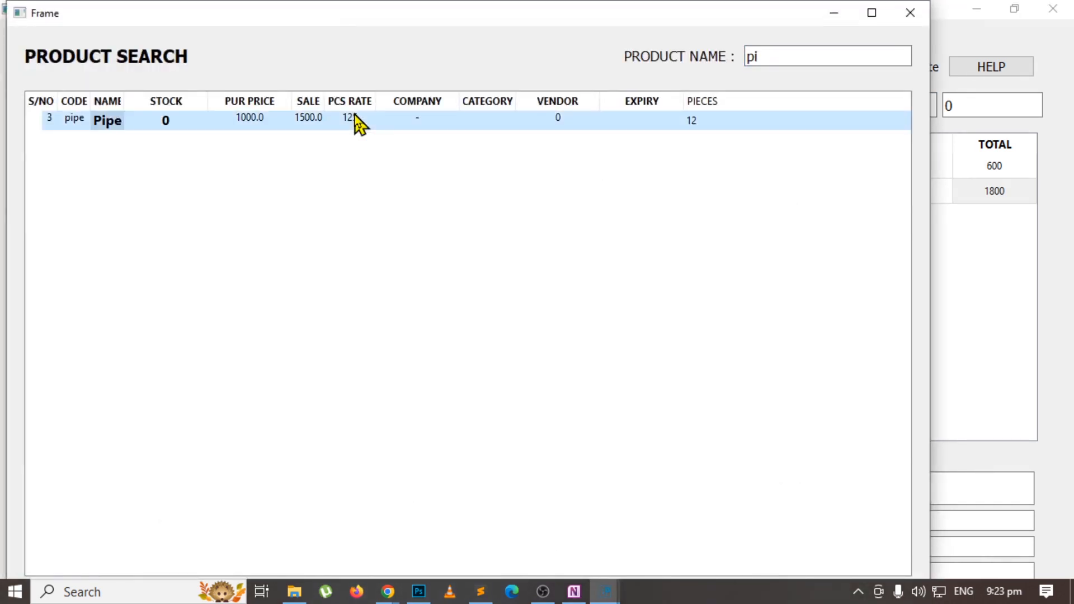
key(Return)
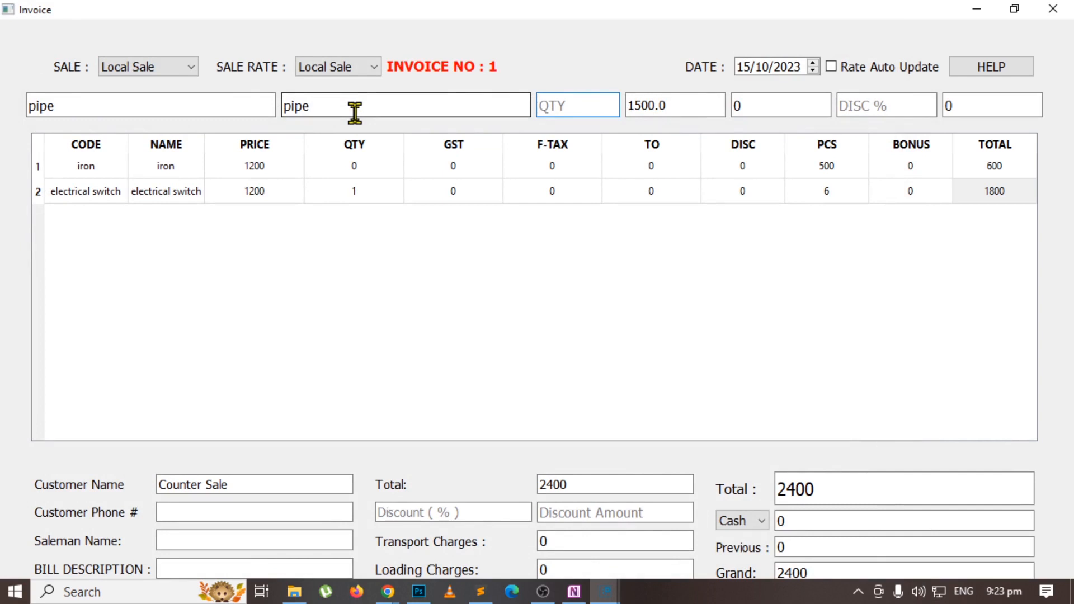
Add the pipe to the invoice with a quantity of 100.8
text(100.8)
key(Return)
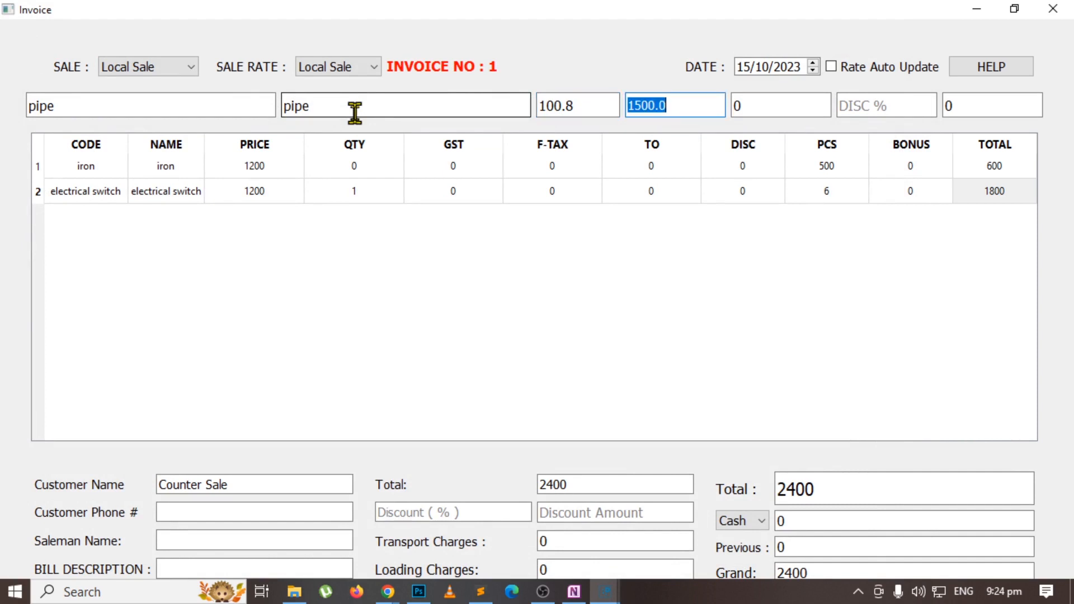
key(Return)
key(Return)
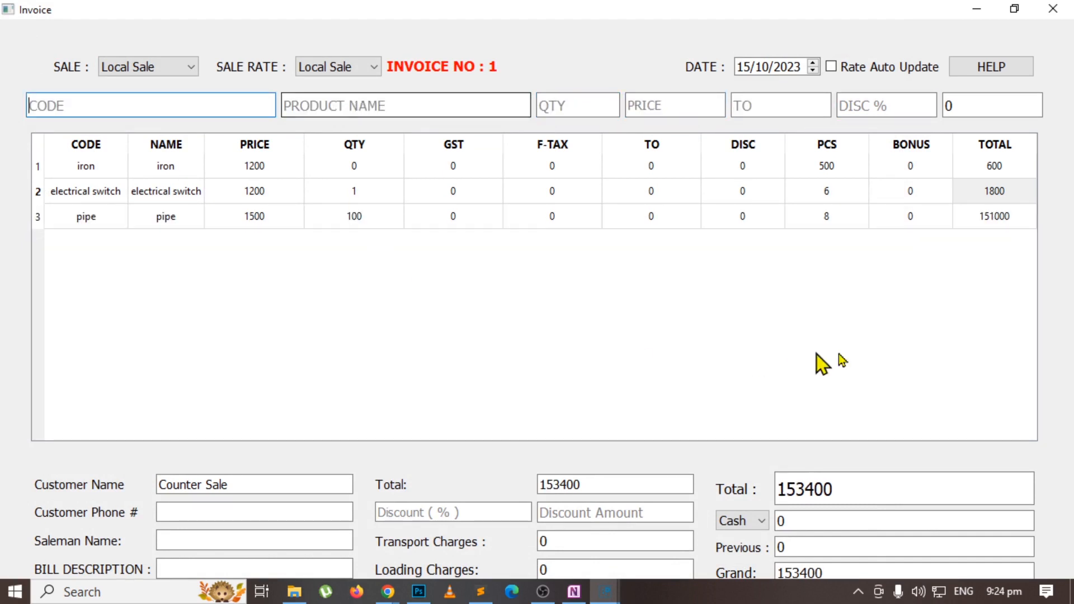
Reopen the pipe line, change its quantity to 1.6, add it back and check its price and total
double_click(995, 221)
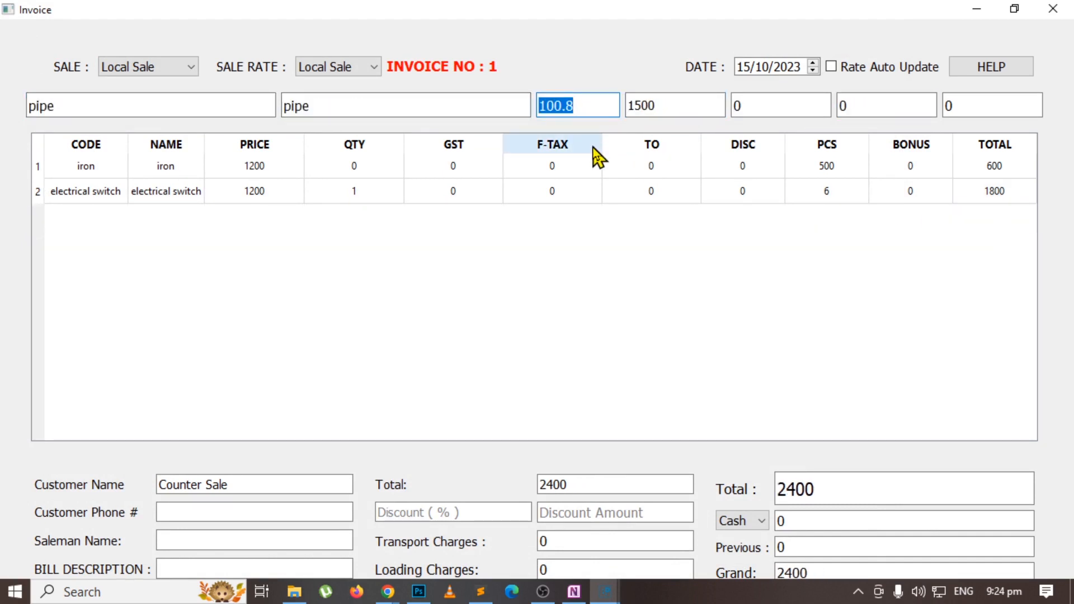
text(1.)
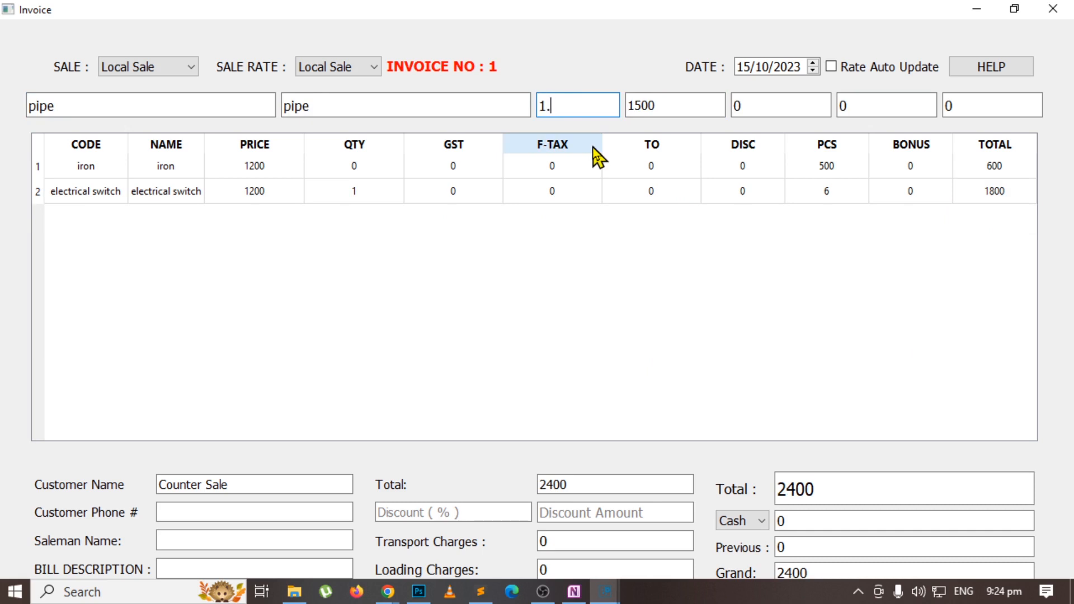
text(6)
key(Tab)
key(Return)
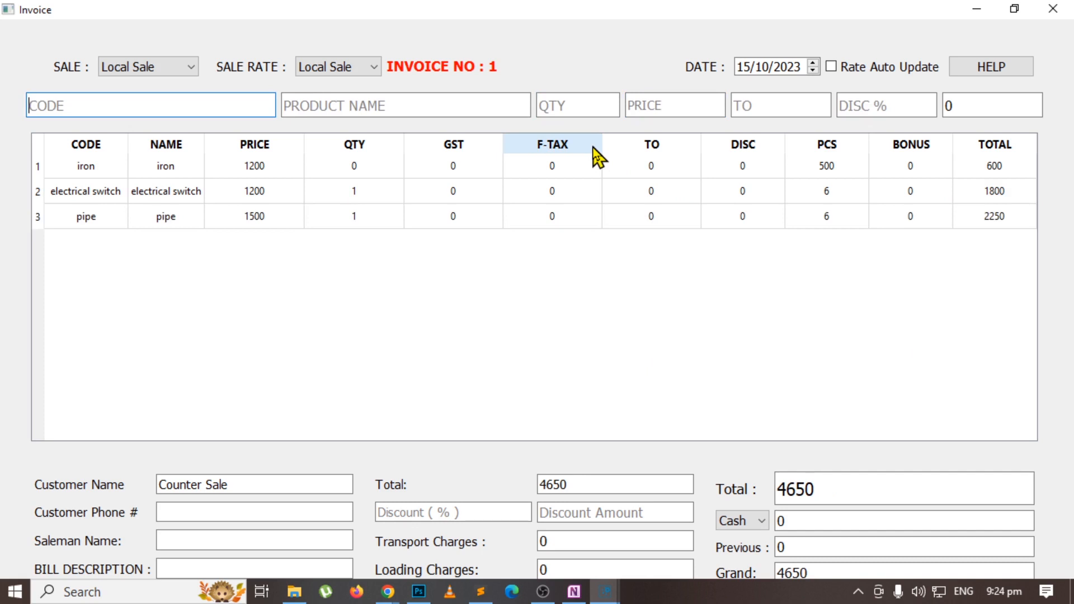
click(291, 224)
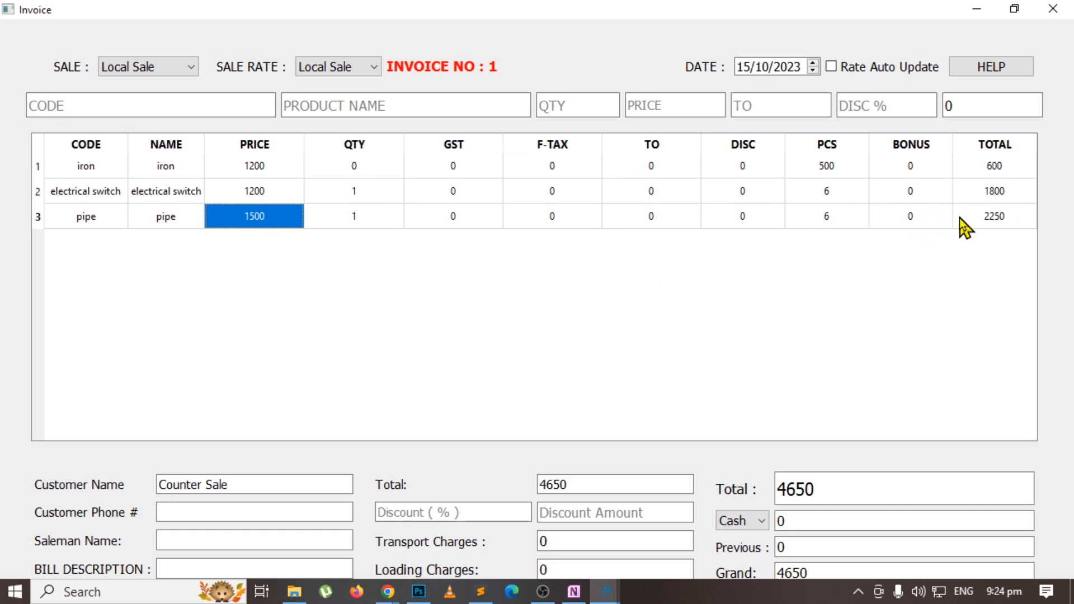
click(989, 226)
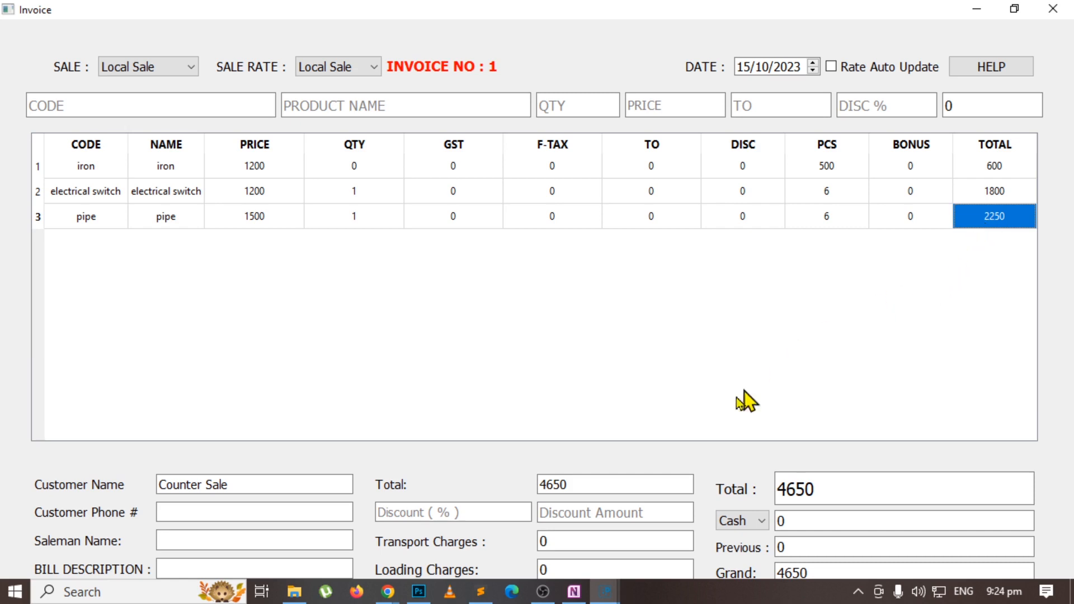
Switch to the OneNote page titled "How to Sell in KG, Dozen & Foot"
click(573, 591)
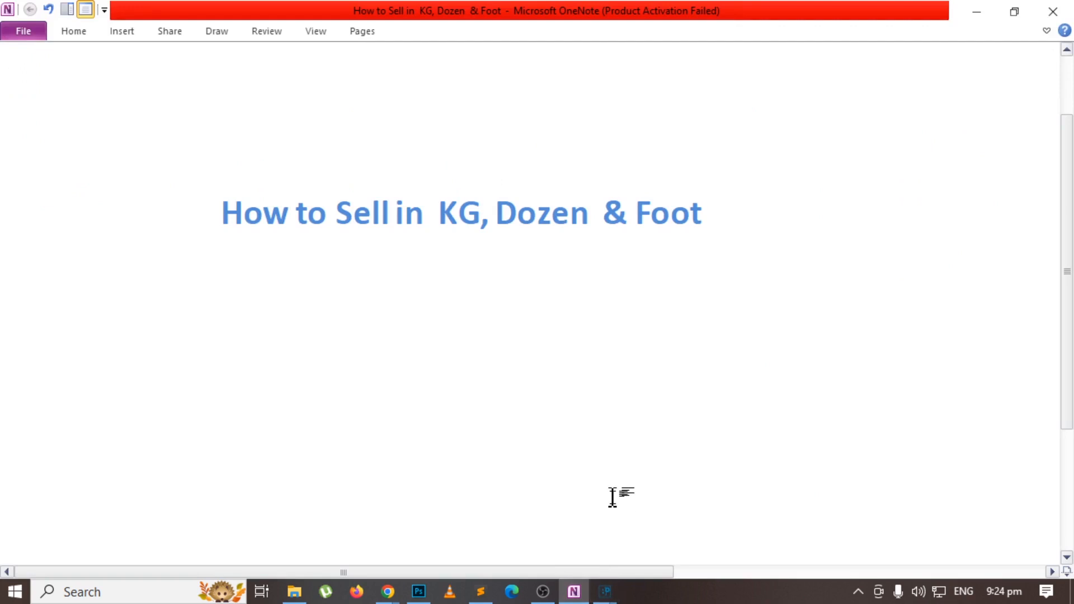